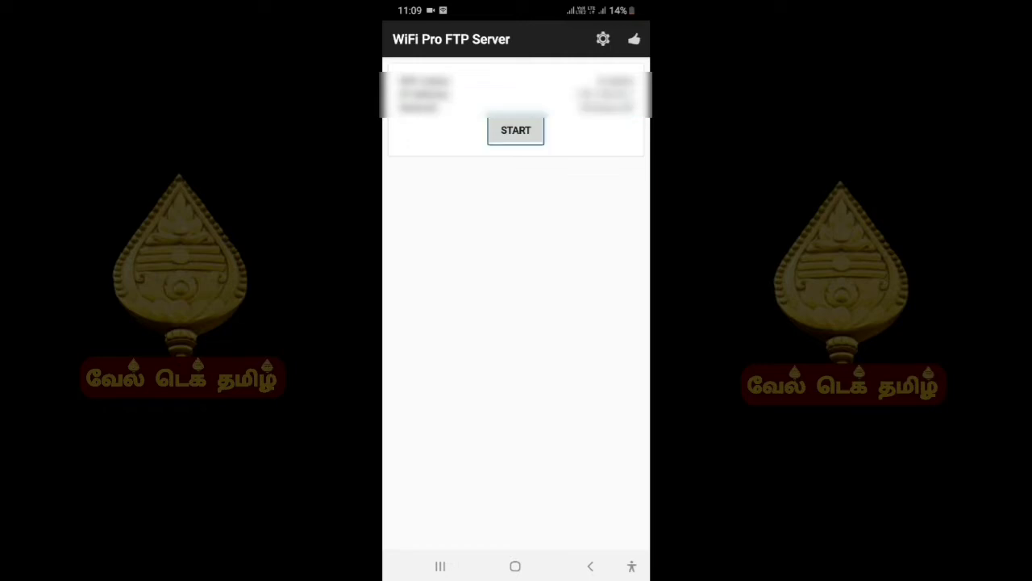
Start the FTP server on the phone, switching it off and on again twice so it ends up running.
left_click(516, 130)
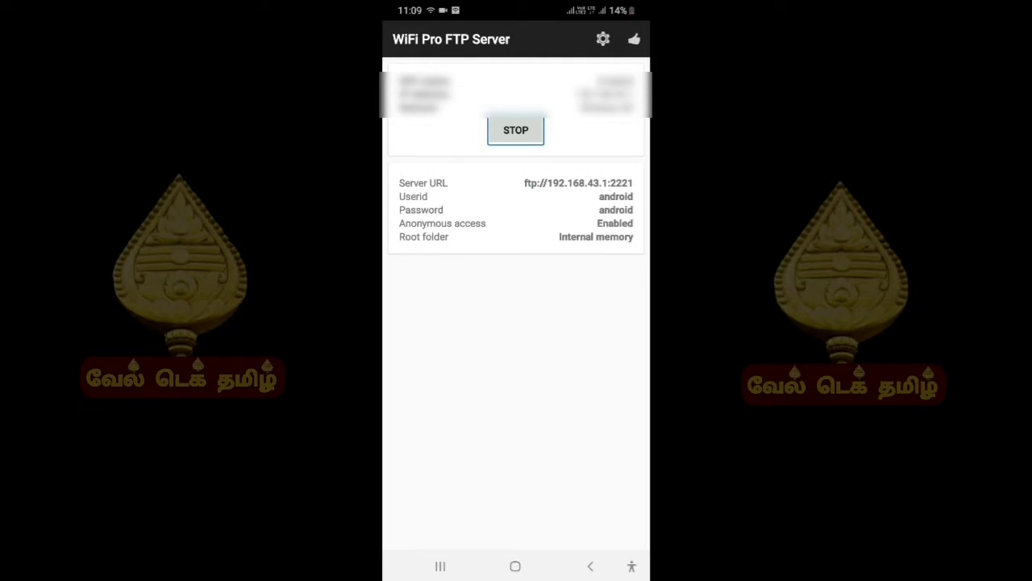
left_click(517, 129)
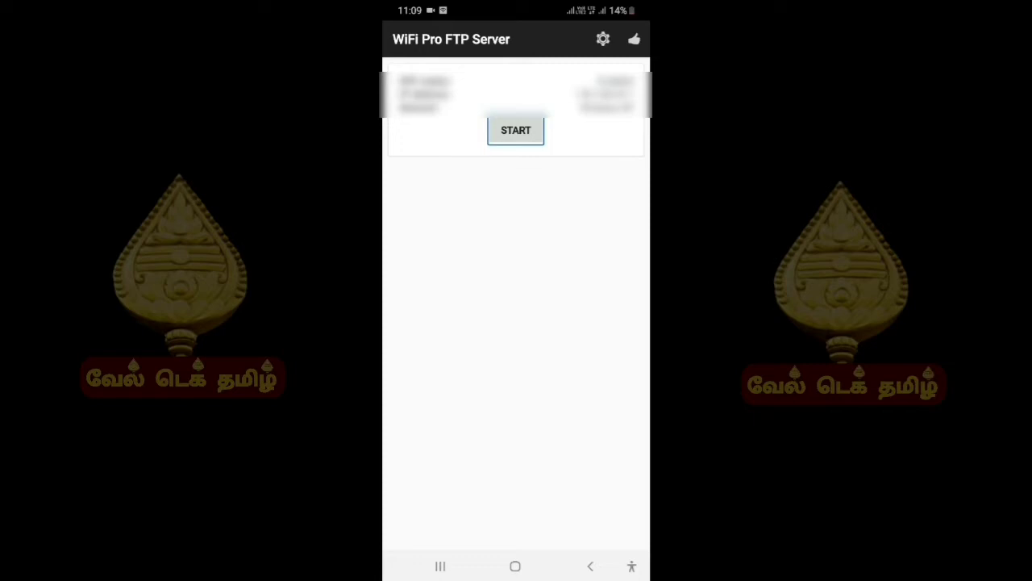
left_click(516, 130)
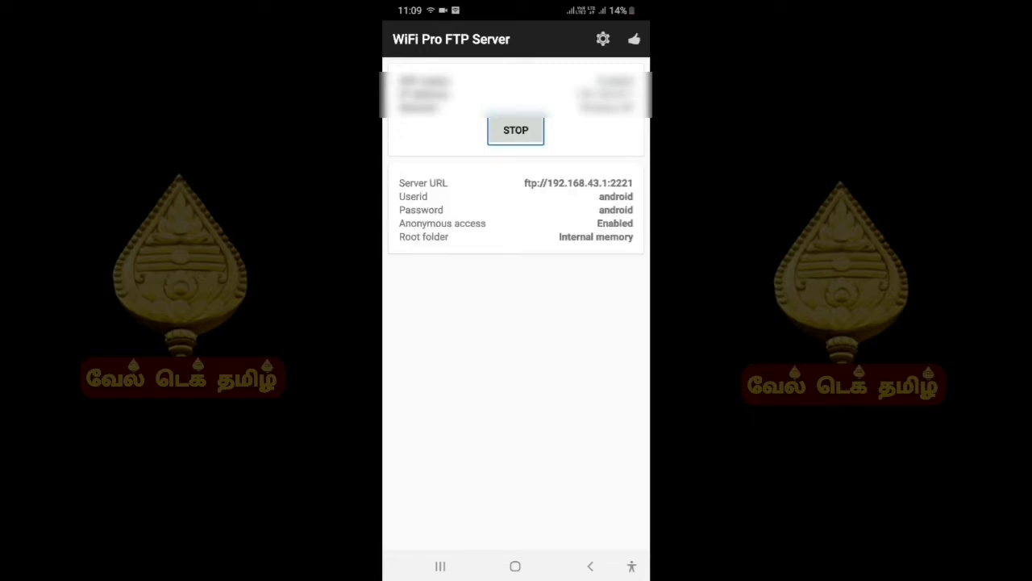
left_click(516, 130)
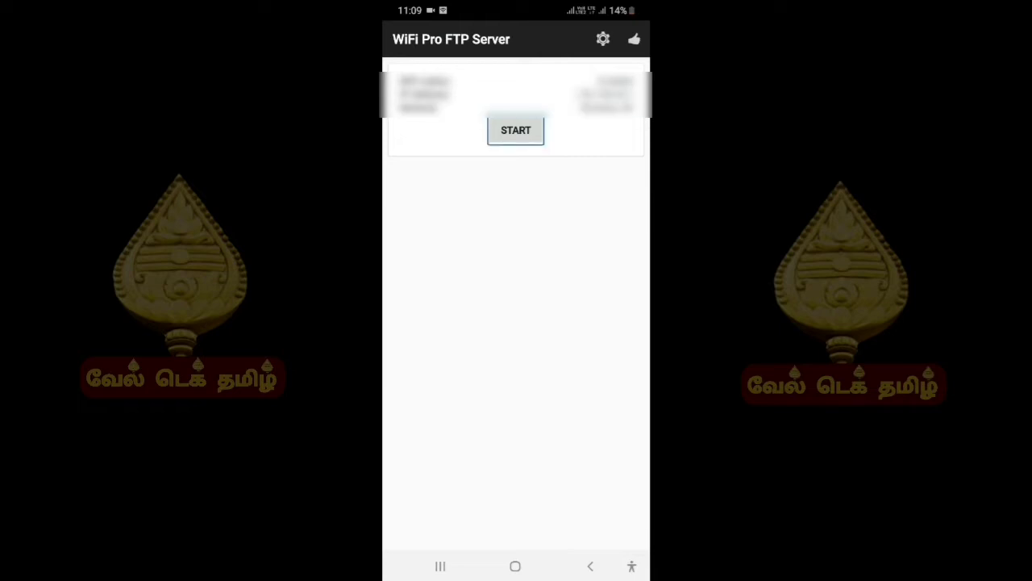
left_click(516, 130)
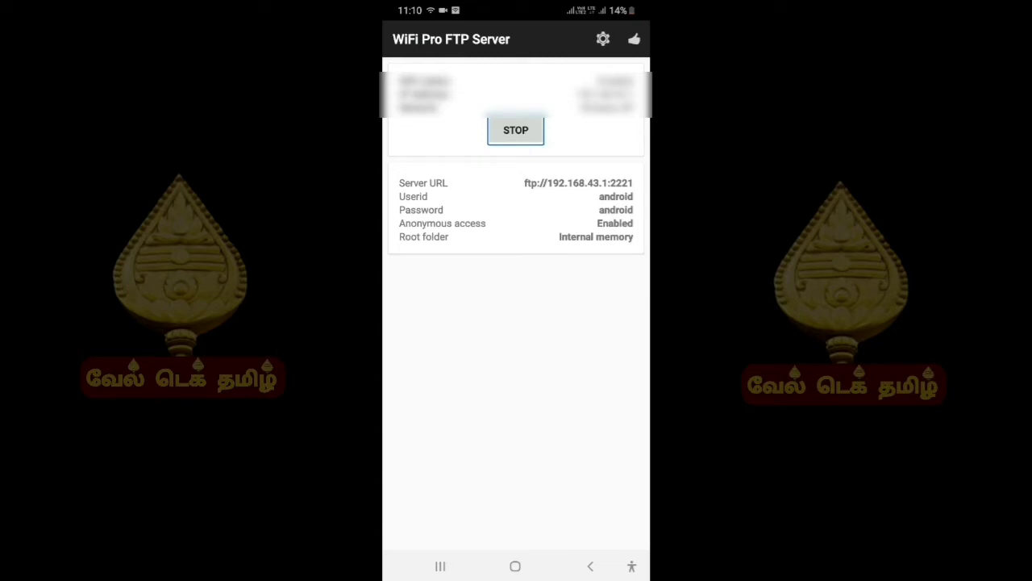
Examine the running server's URL, user ID, password, anonymous access and root folder details.
left_click(422, 183)
left_click(540, 183)
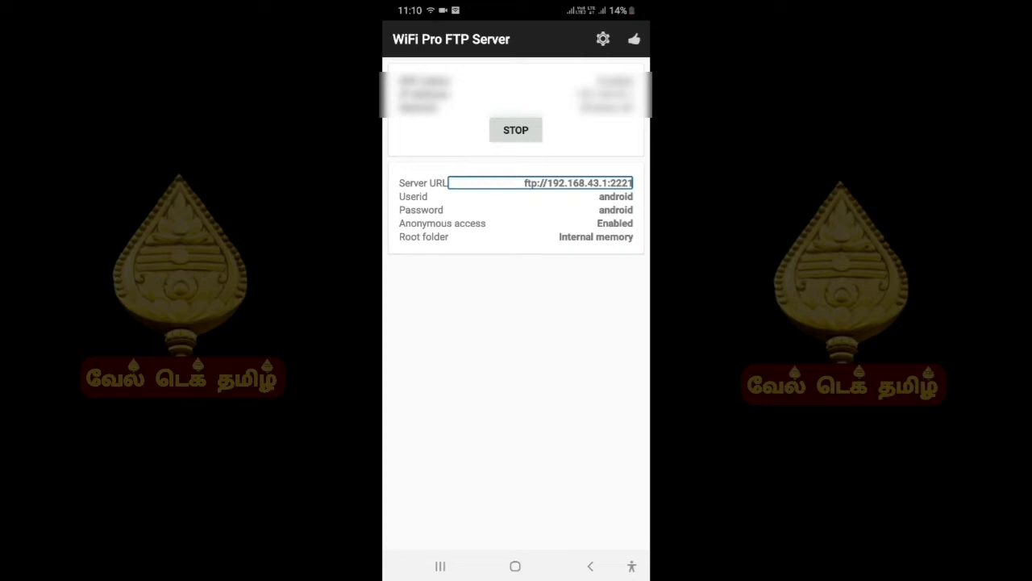
left_click(412, 196)
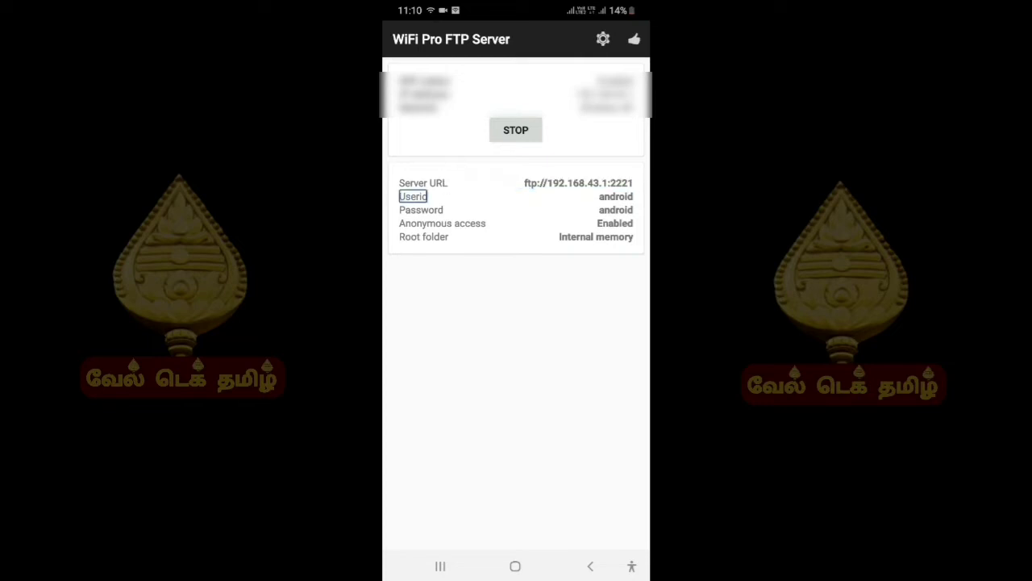
left_click(615, 196)
left_click(421, 209)
left_click(615, 210)
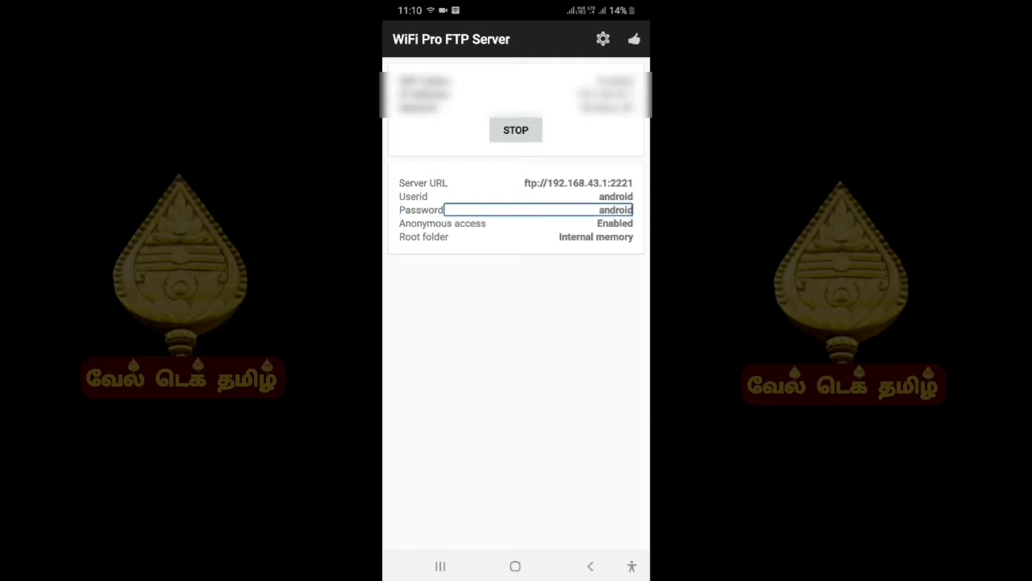
left_click(442, 223)
left_click(615, 223)
left_click(423, 236)
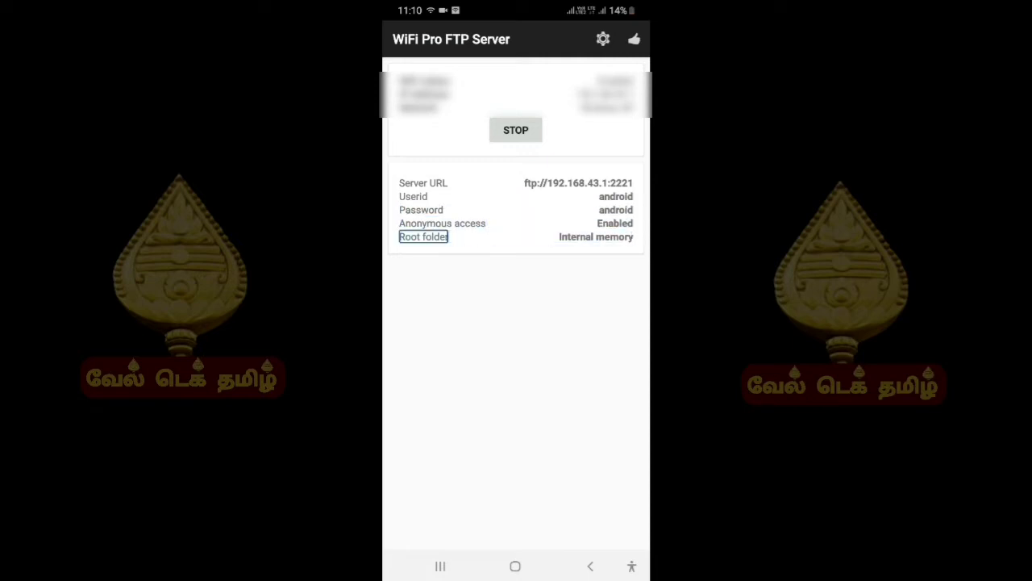
left_click(596, 236)
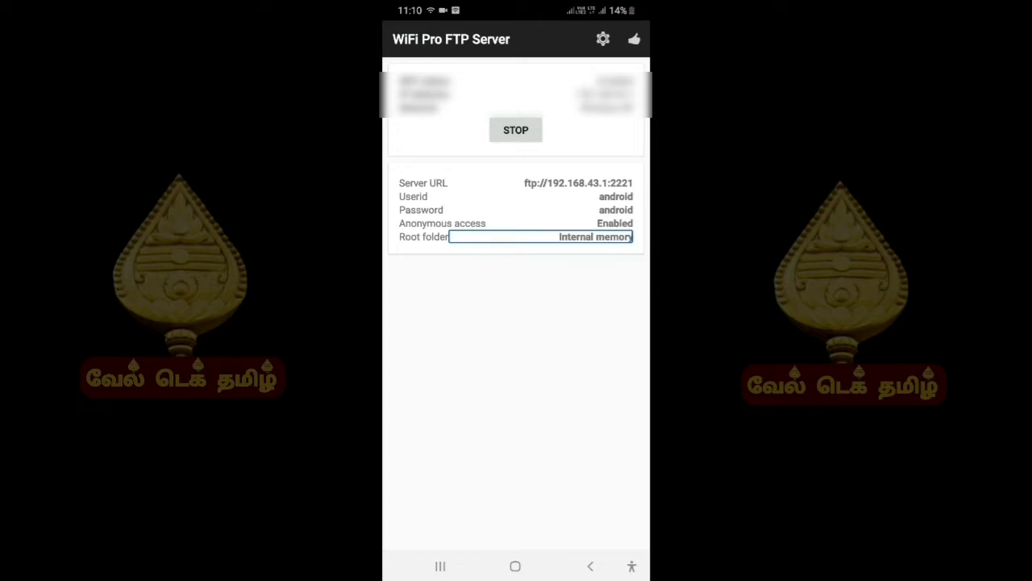
left_click(578, 183)
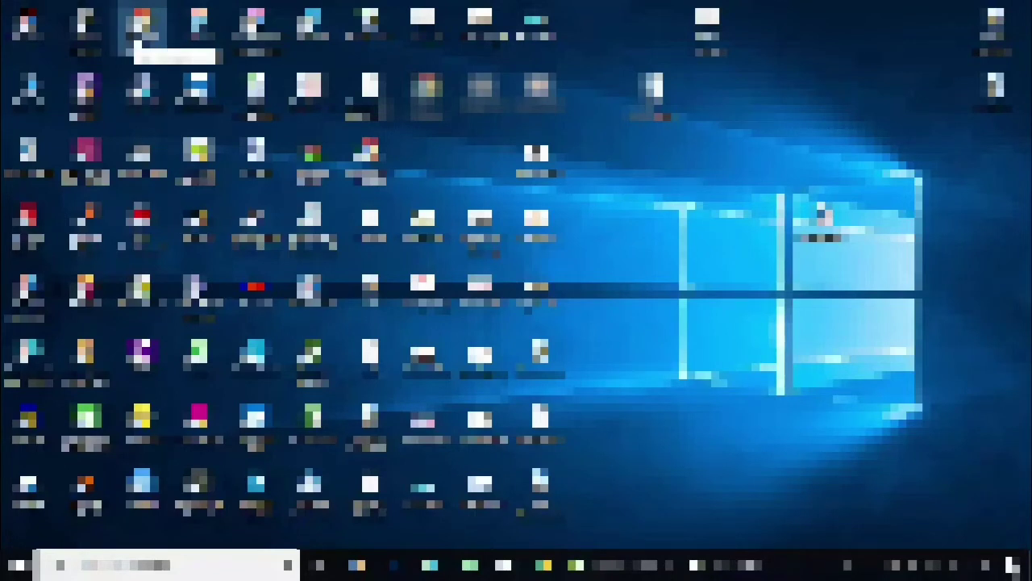
Switch to Chrome on the computer, maximize its window and go to ftp://192.168.43.1:2221.
double_click(141, 25)
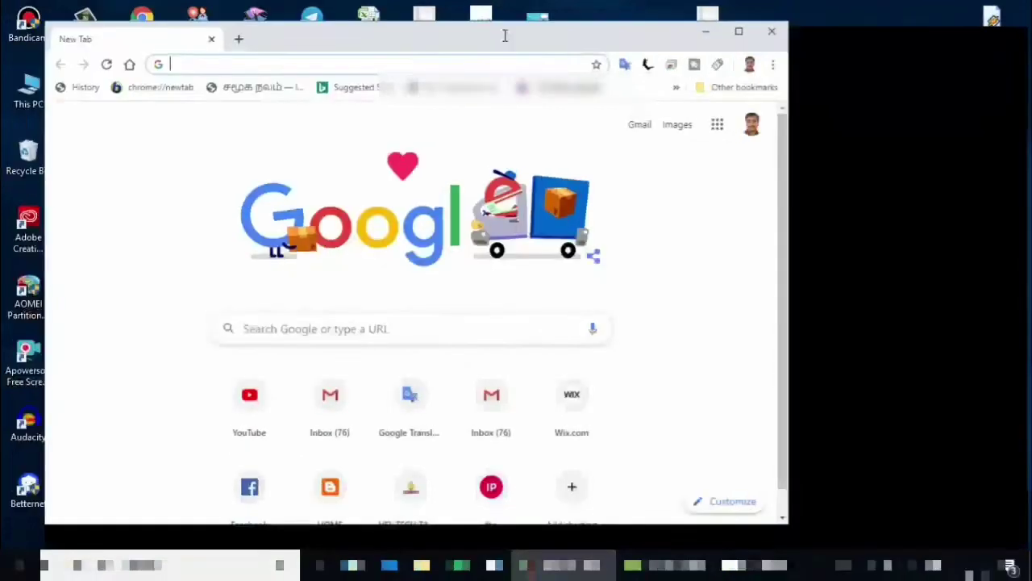
double_click(505, 36)
type("ftp://192.168.43.1:2221")
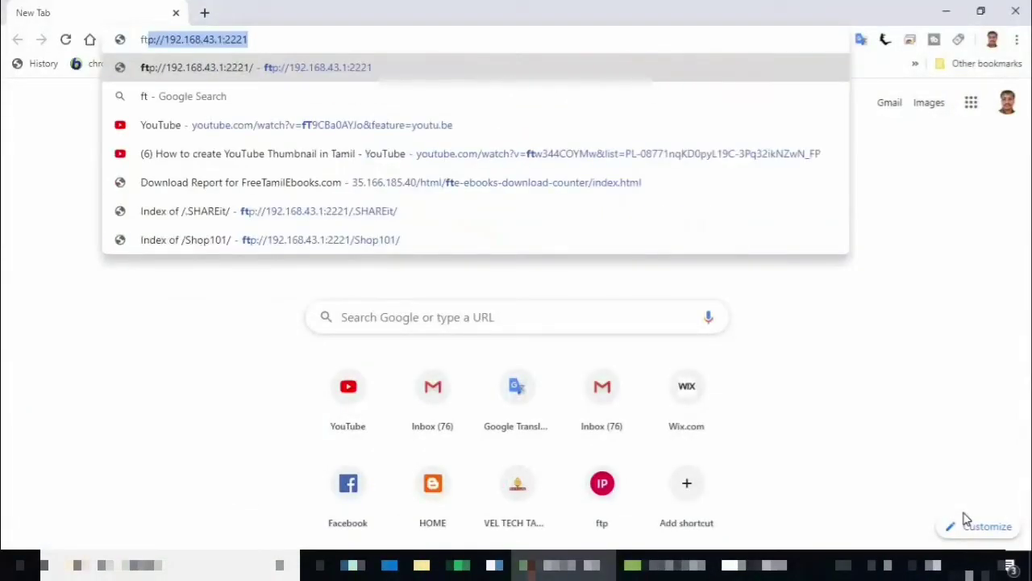
key("End")
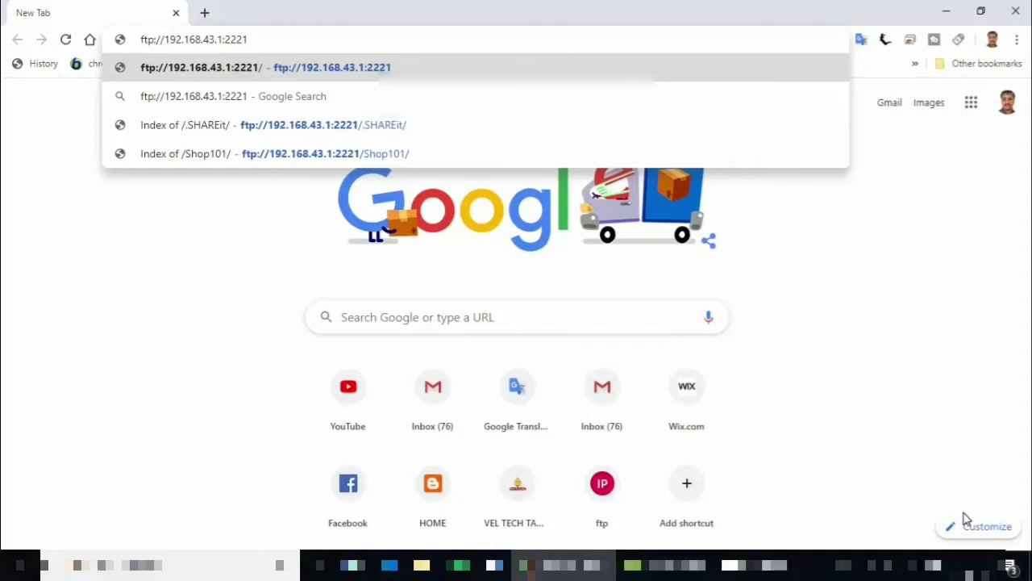
key("Return")
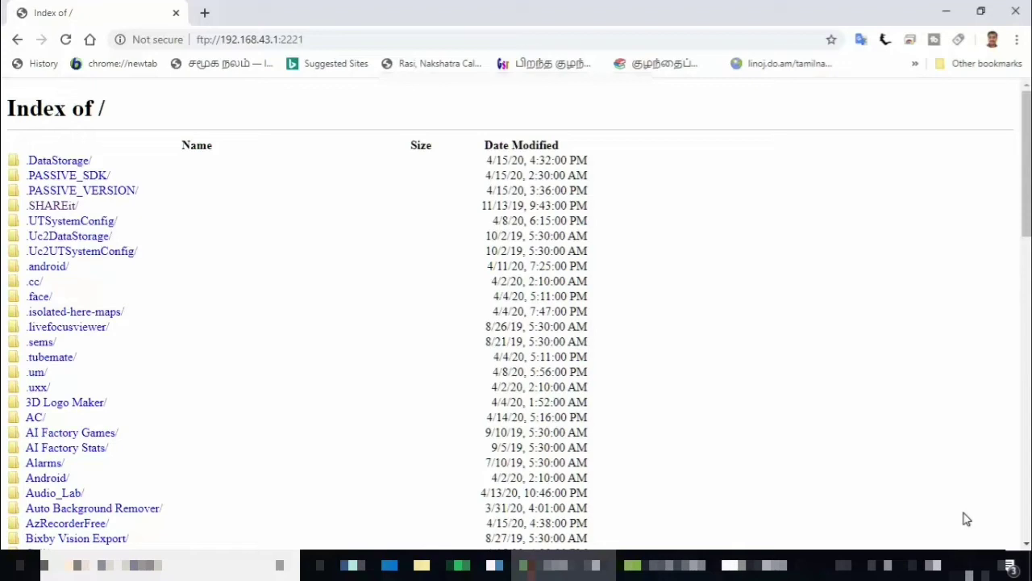
Open the AC folder from the phone's root directory listing.
key("Tab")
key("Tab")
key("Tab")
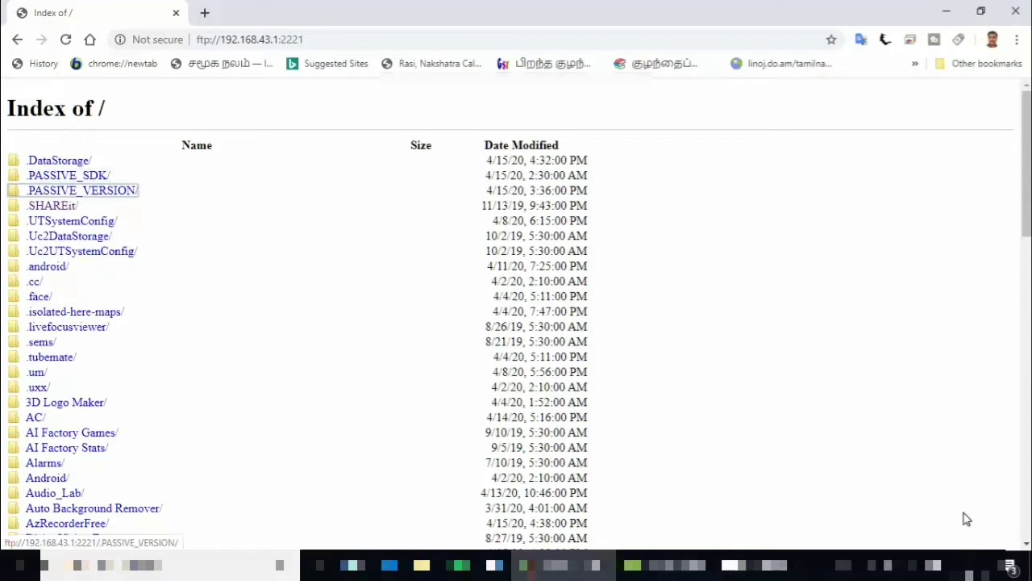
key("Tab")
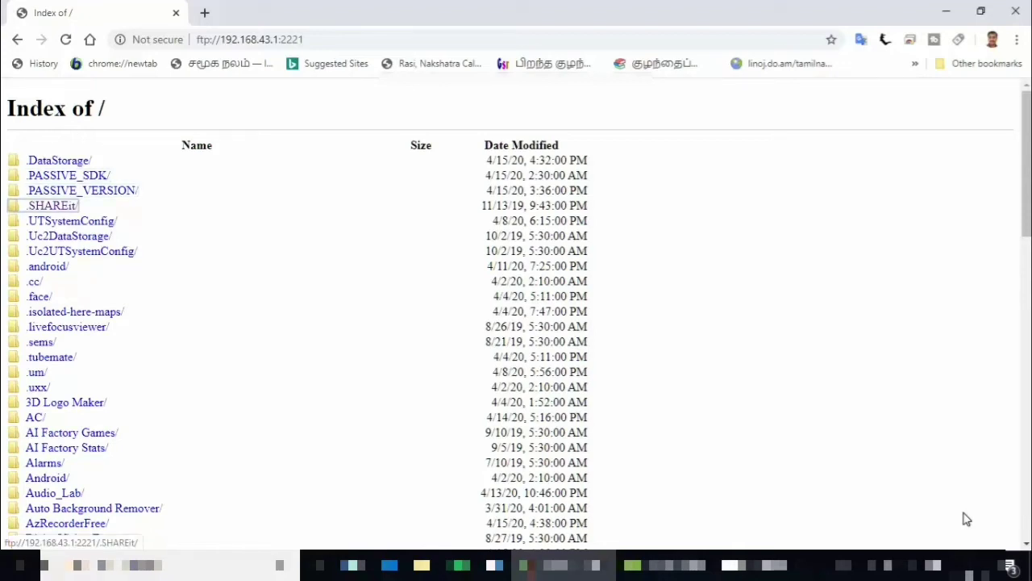
key("Tab")
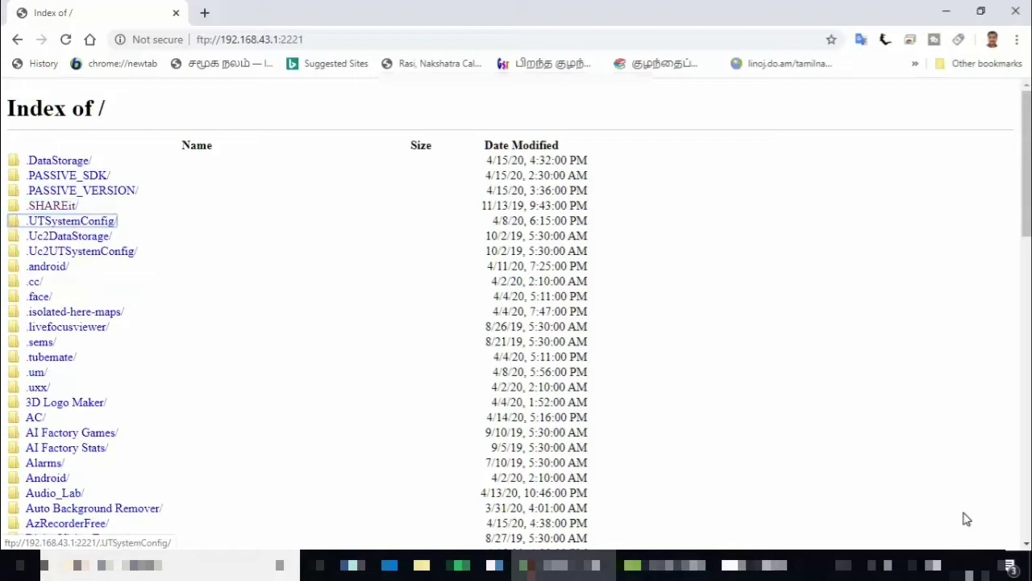
key("Tab")
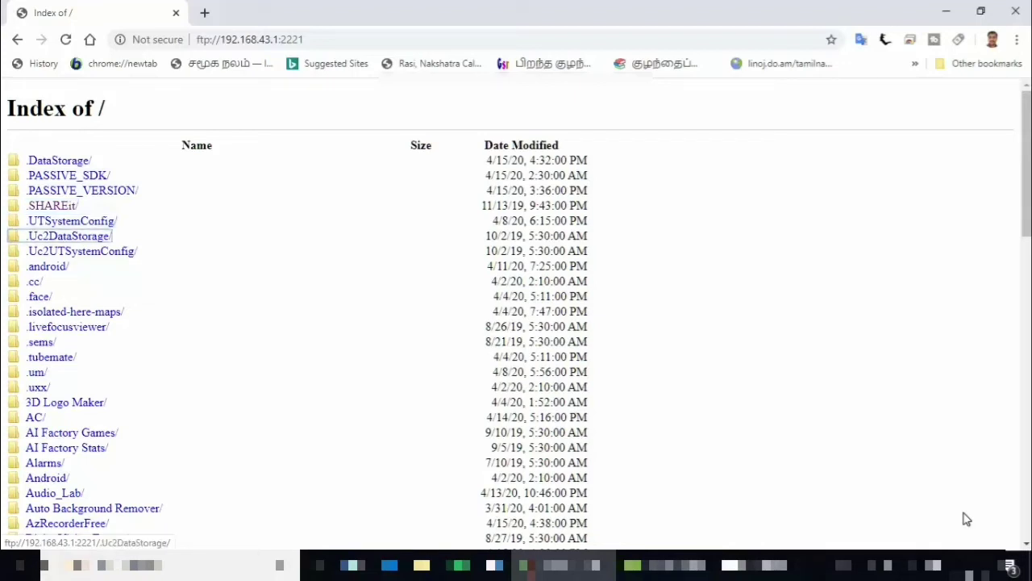
key("Tab")
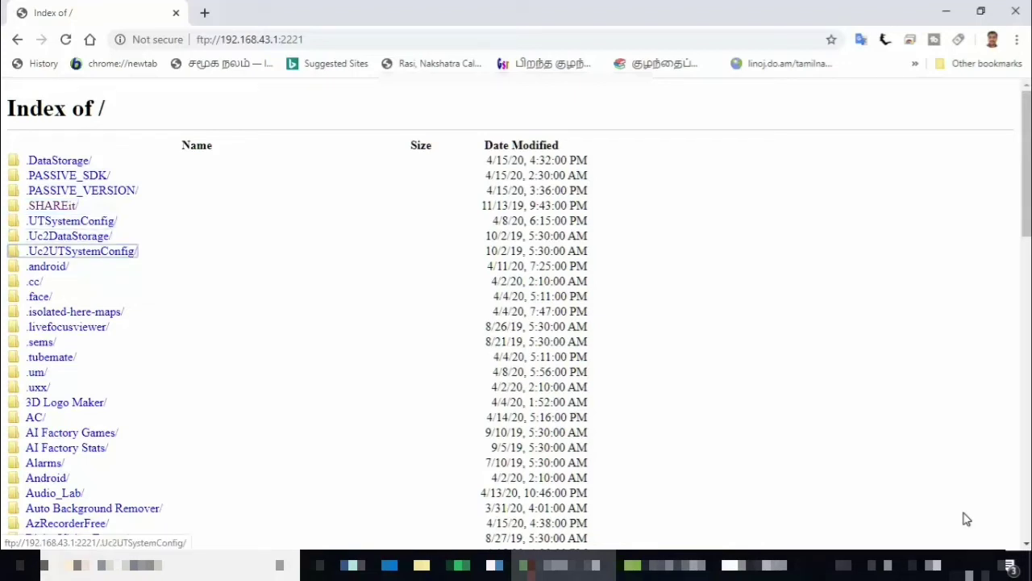
key("Tab")
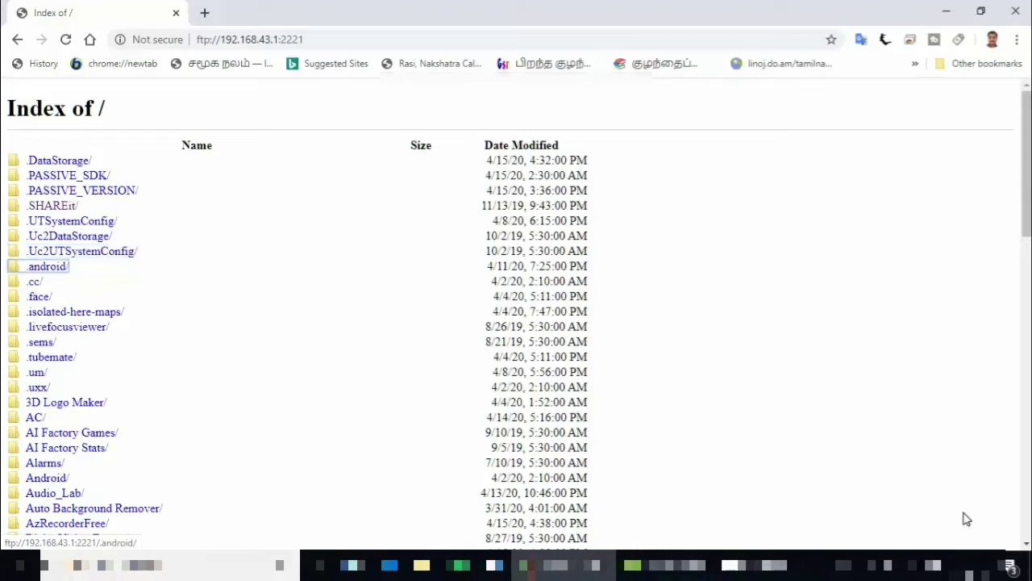
key("Tab")
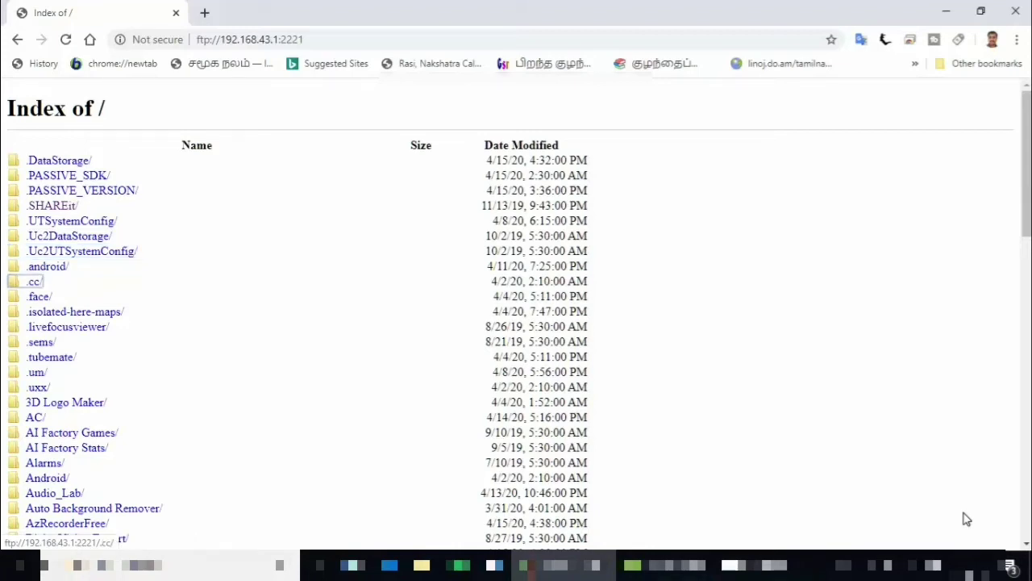
key("Tab")
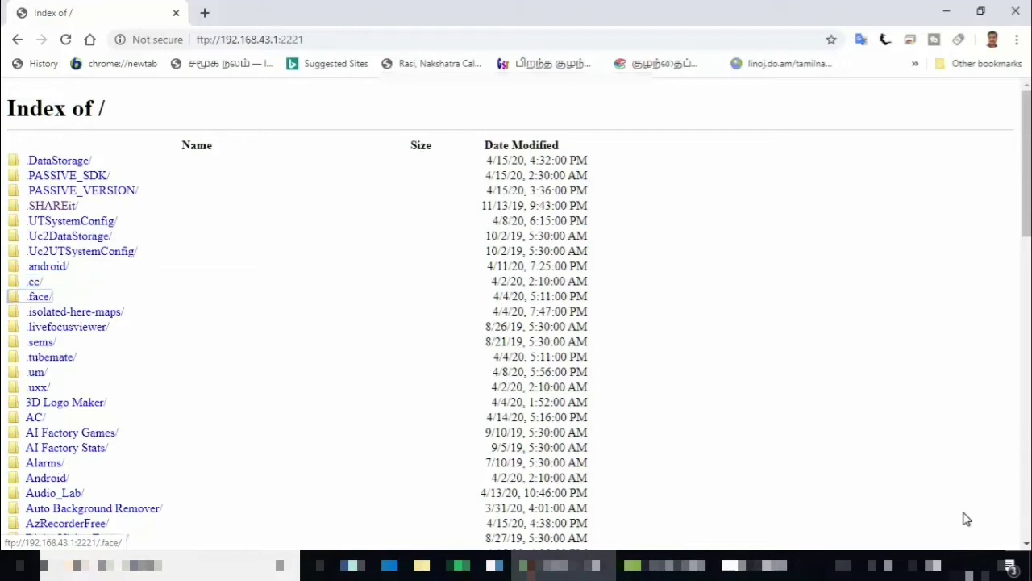
key("Tab")
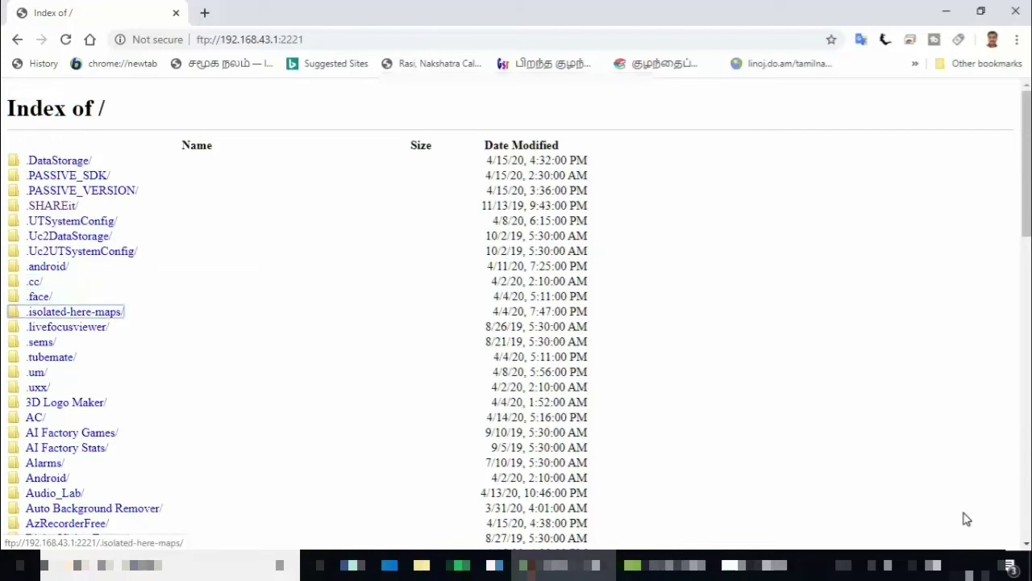
key("Tab")
key("Tab")
key("Tab")
key("Tab")
key("Tab")
key("Tab")
key("Tab")
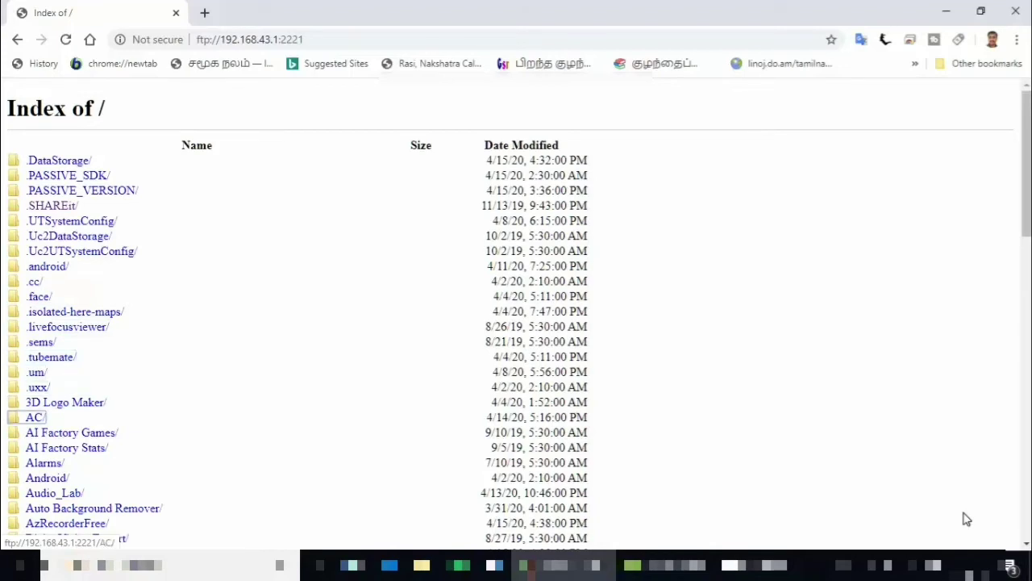
key("Return")
Download the file vel tech.wav from the AC folder listing.
key("Tab")
key("Tab")
key("Tab")
key("Tab")
key("Tab")
key("Tab")
key("Tab")
key("Tab")
key("Tab")
key("Tab")
key("Tab")
key("Tab")
key("Tab")
key("Tab")
key("Tab")
key("Tab")
key("Tab")
key("Tab")
key("Tab")
key("Tab")
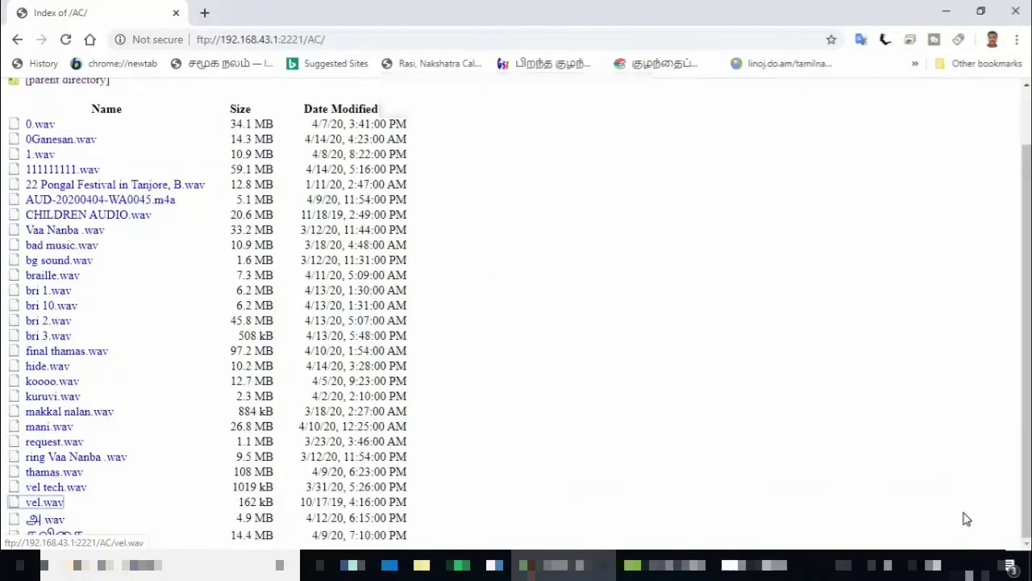
key("Tab")
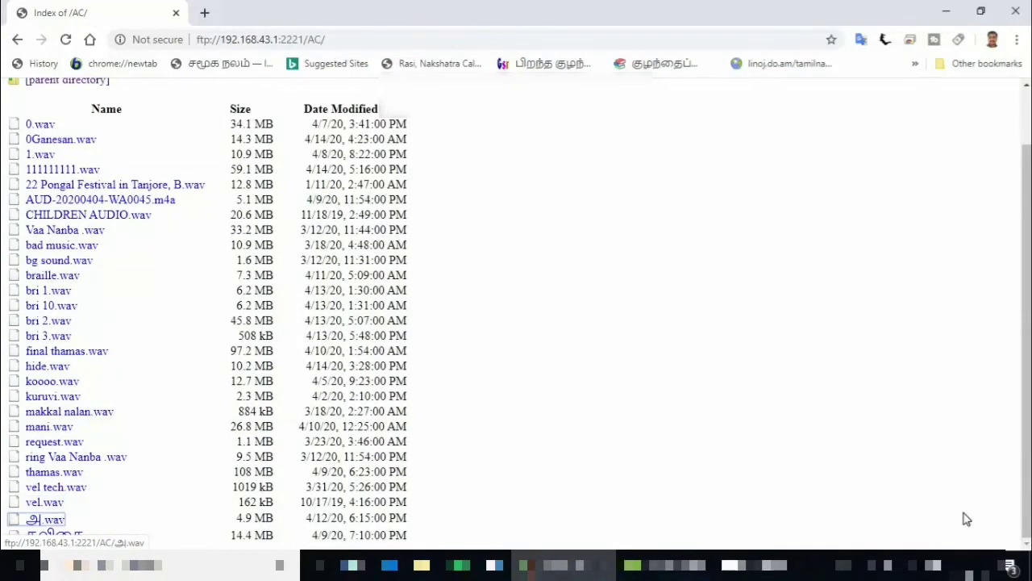
key("shift+Tab")
key("shift+Tab")
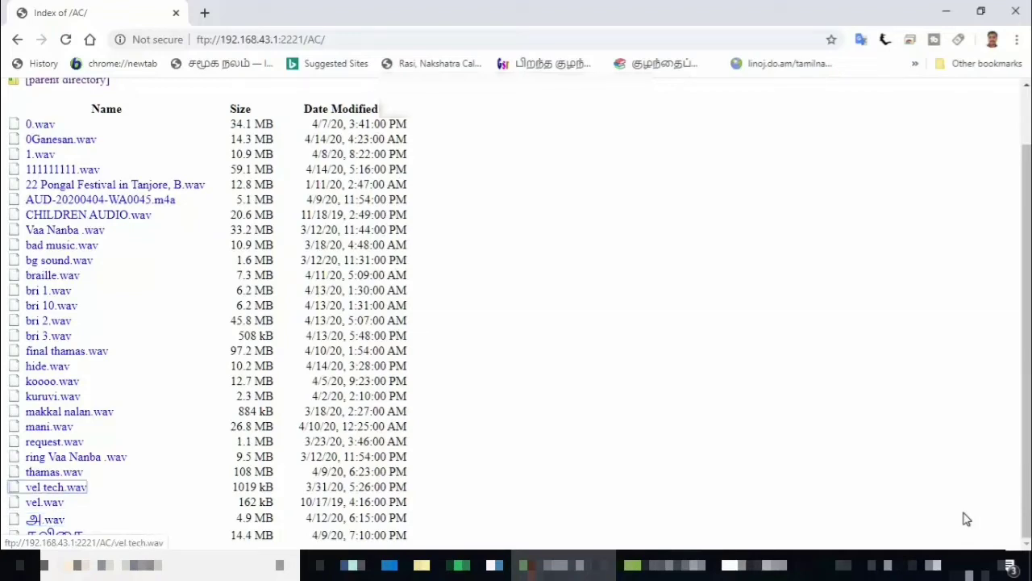
key("Tab")
key("Tab")
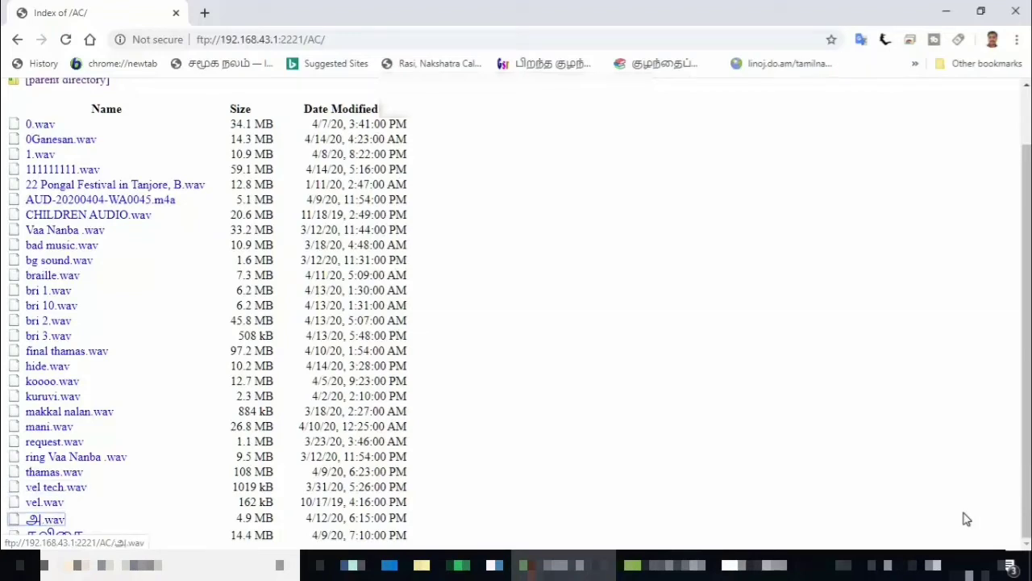
key("shift+Tab")
key("shift+Tab")
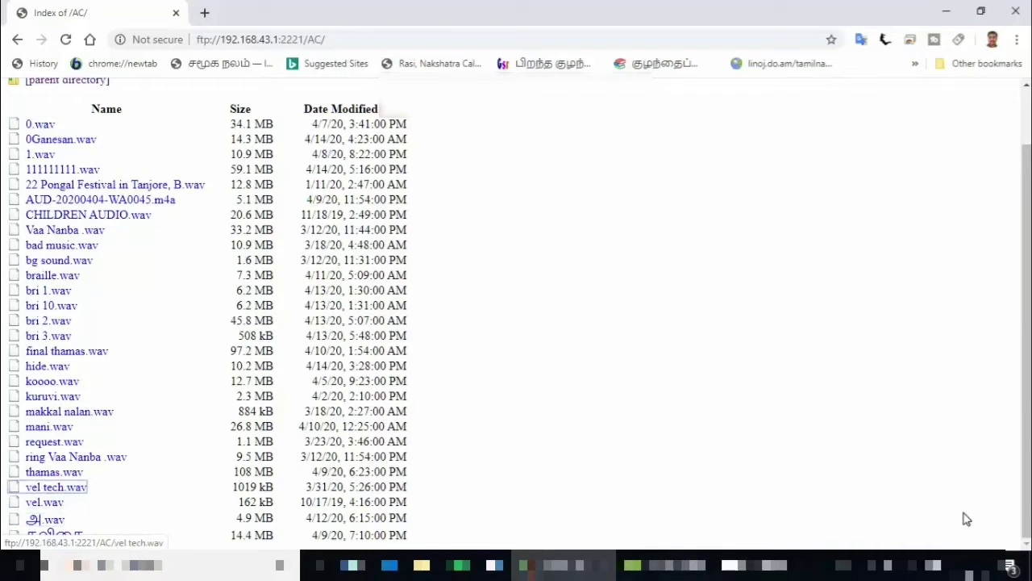
key("Return")
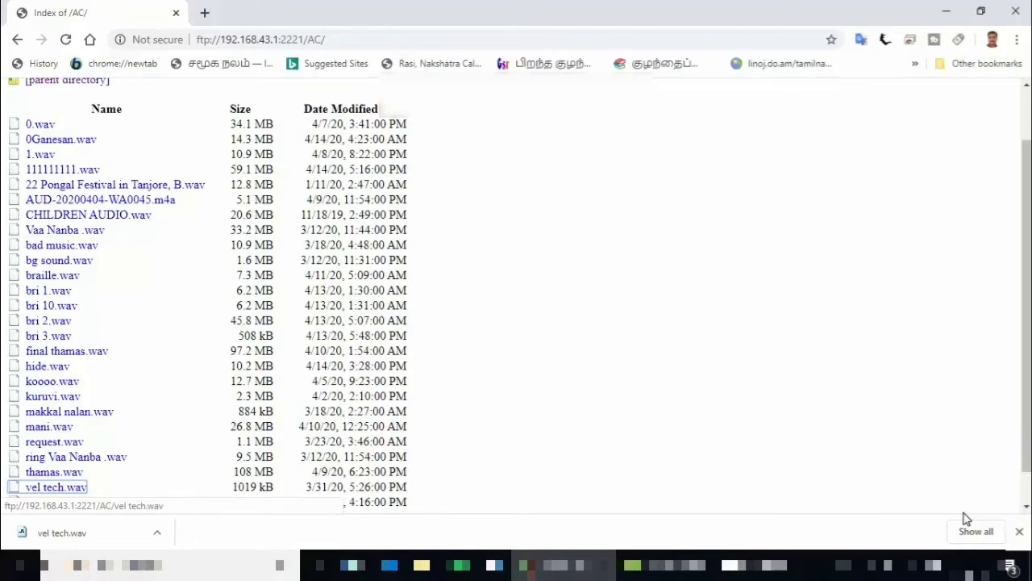
Show the downloaded vel tech.wav in its folder from Chrome's download list and open the file.
left_click(966, 518)
key("Tab")
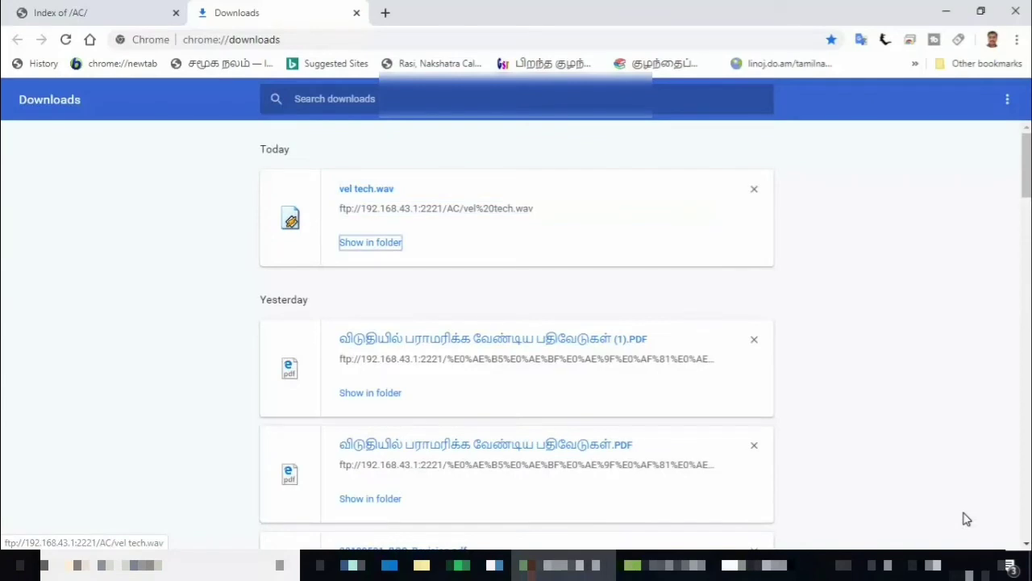
key("Return")
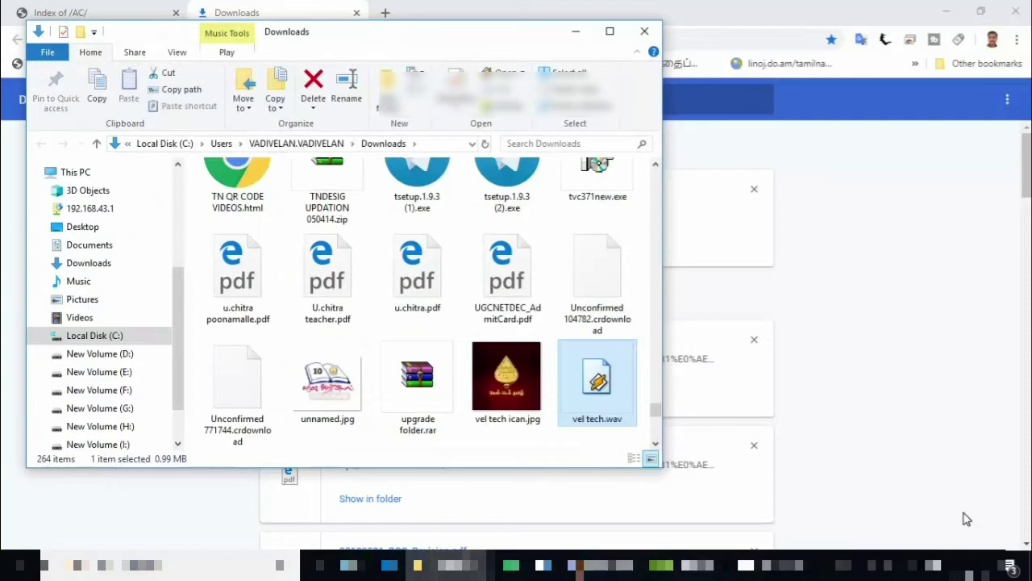
key("Return")
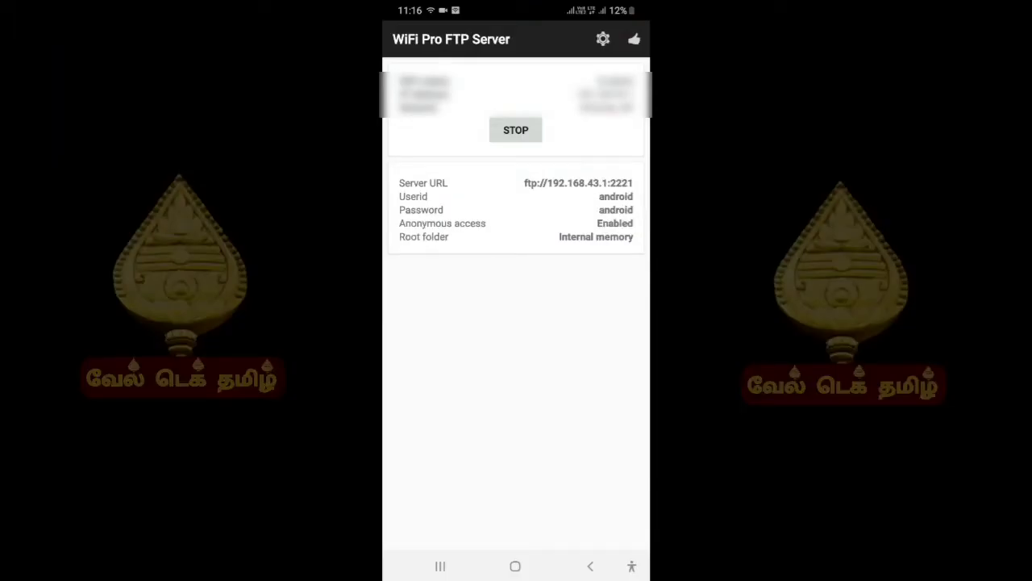
Switch back to WiFi Pro FTP Server on the phone and stop the server.
left_click(516, 129)
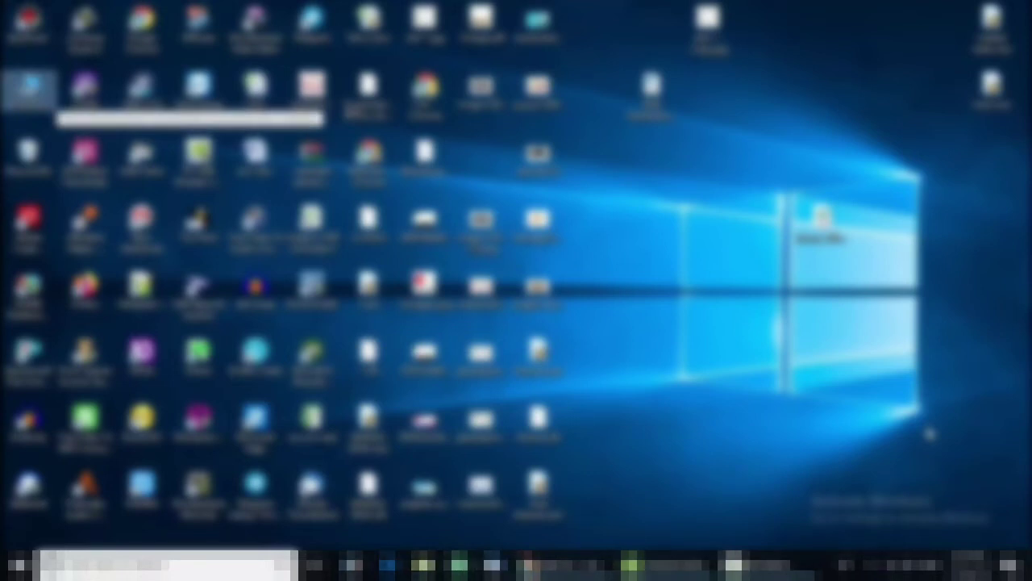
Open This PC from the desktop and start the Add a network location wizard.
double_click(28, 89)
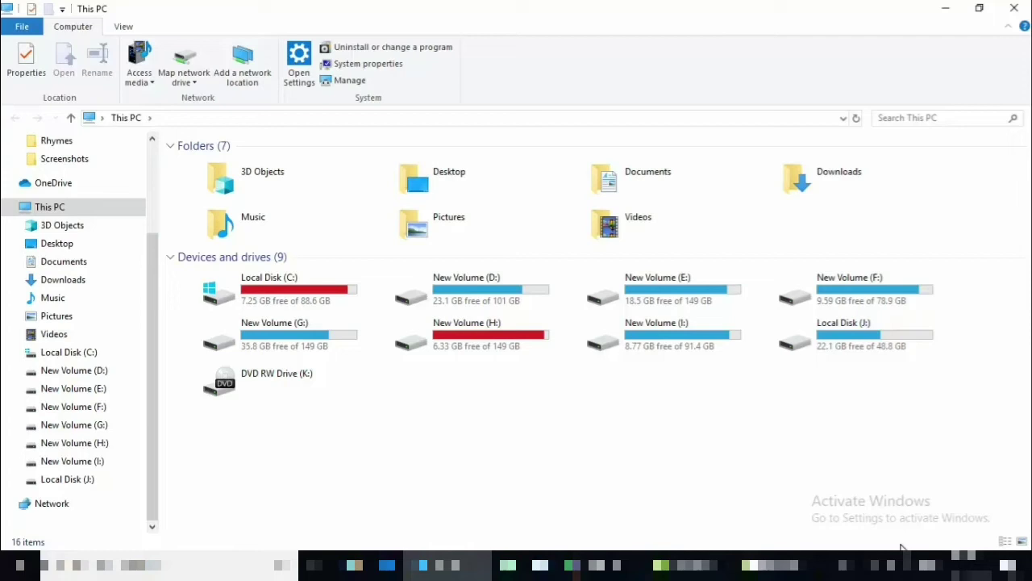
key("shift+F10")
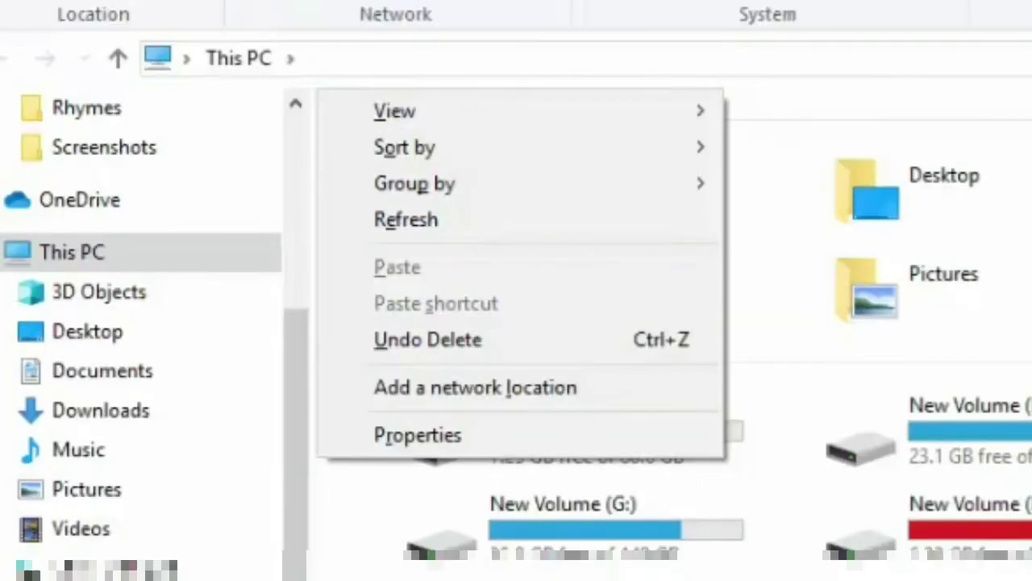
key("Down")
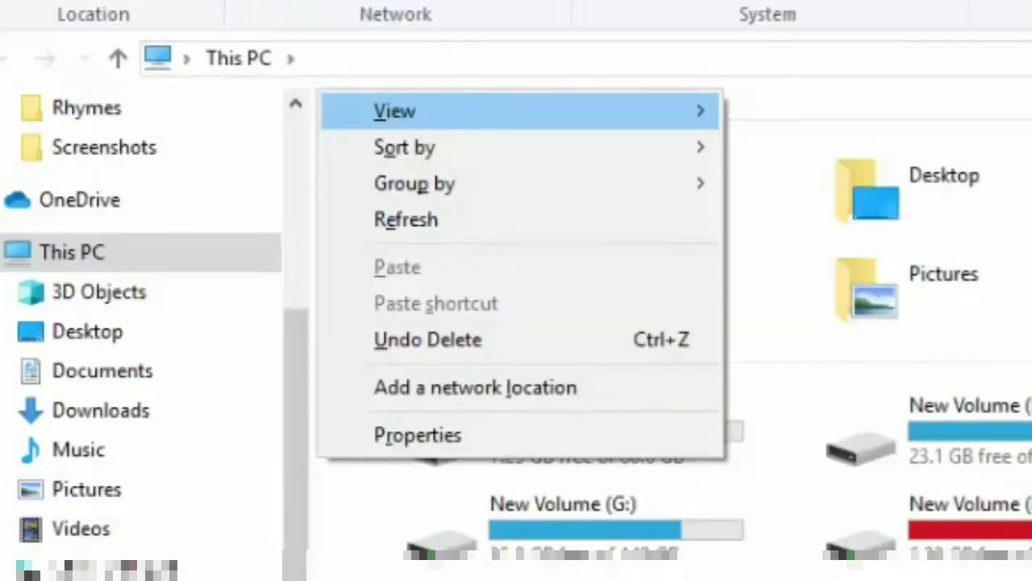
key("Down")
key("Down")
key("Down")
key("Down")
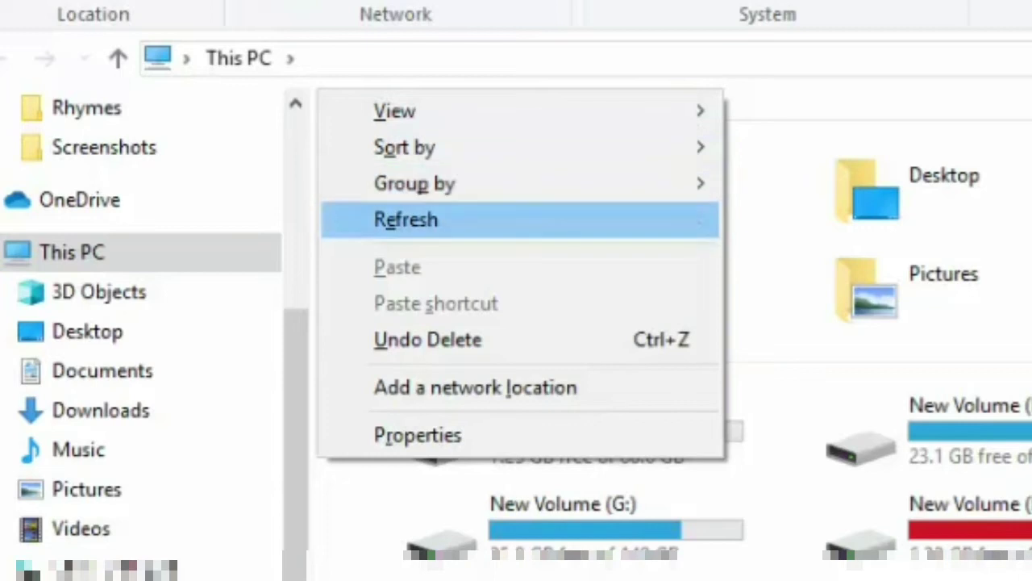
key("Down")
key("Down")
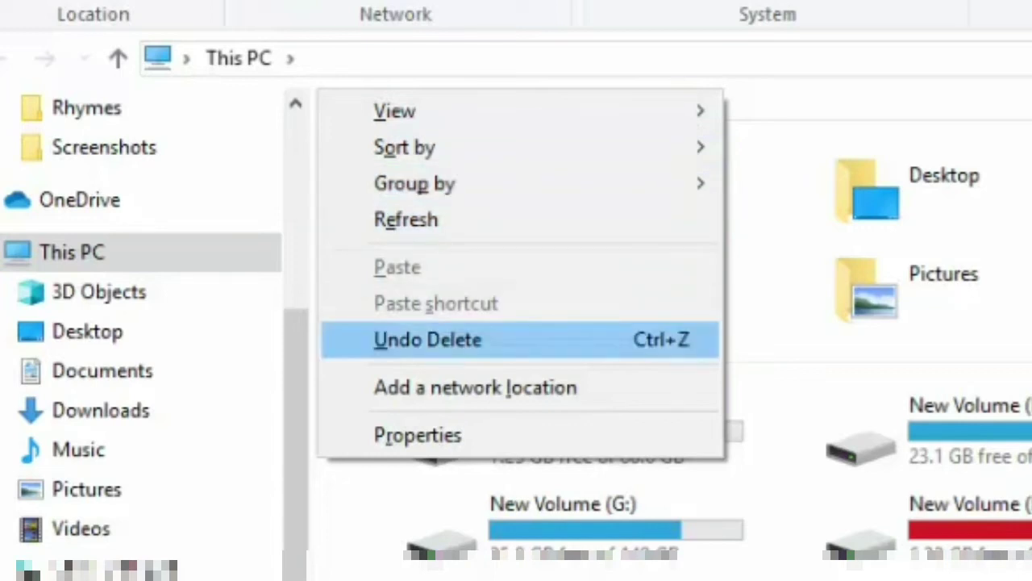
key("Down")
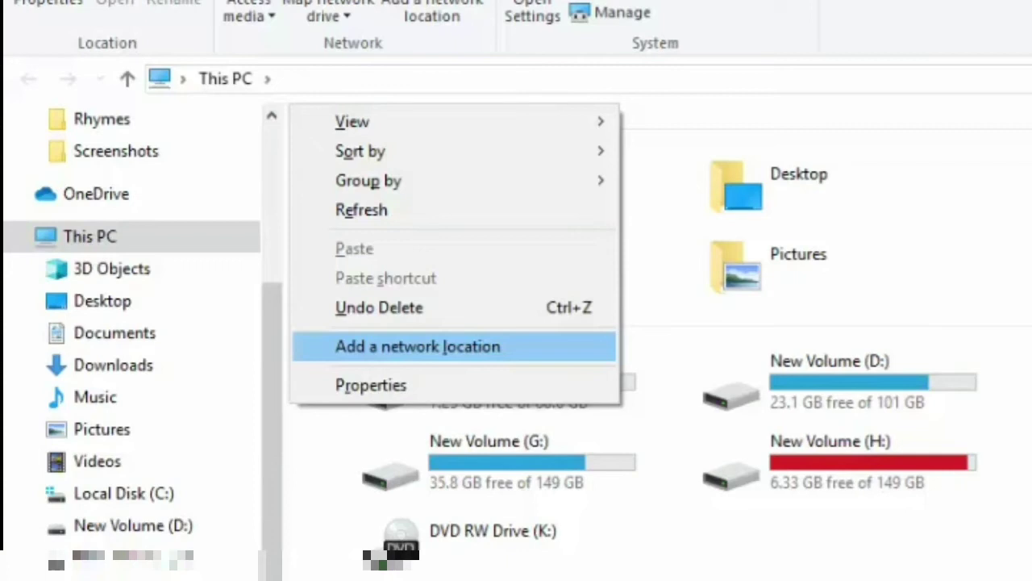
key("Return")
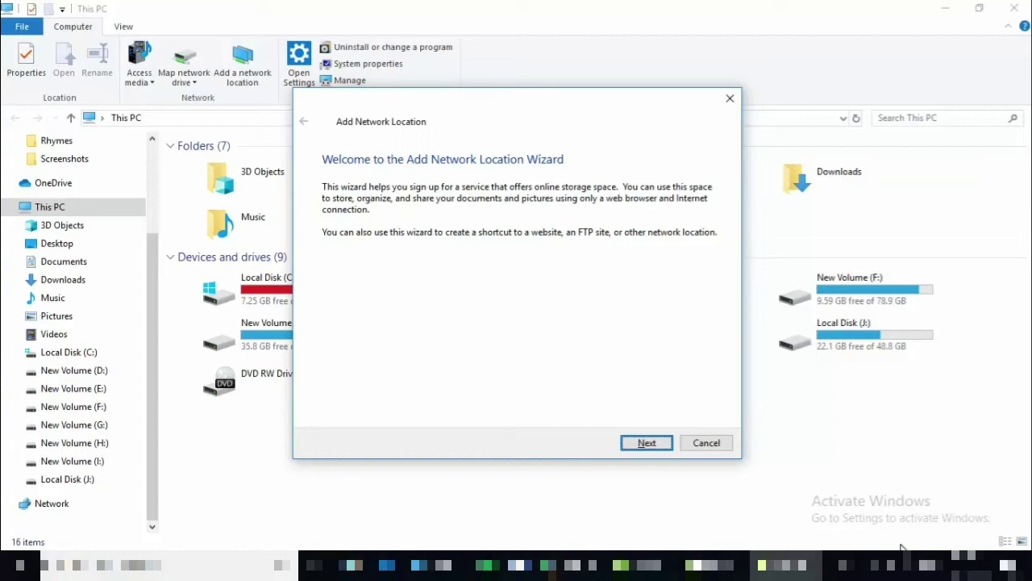
Proceed past the wizard's welcome page and choose a custom network location.
key("Return")
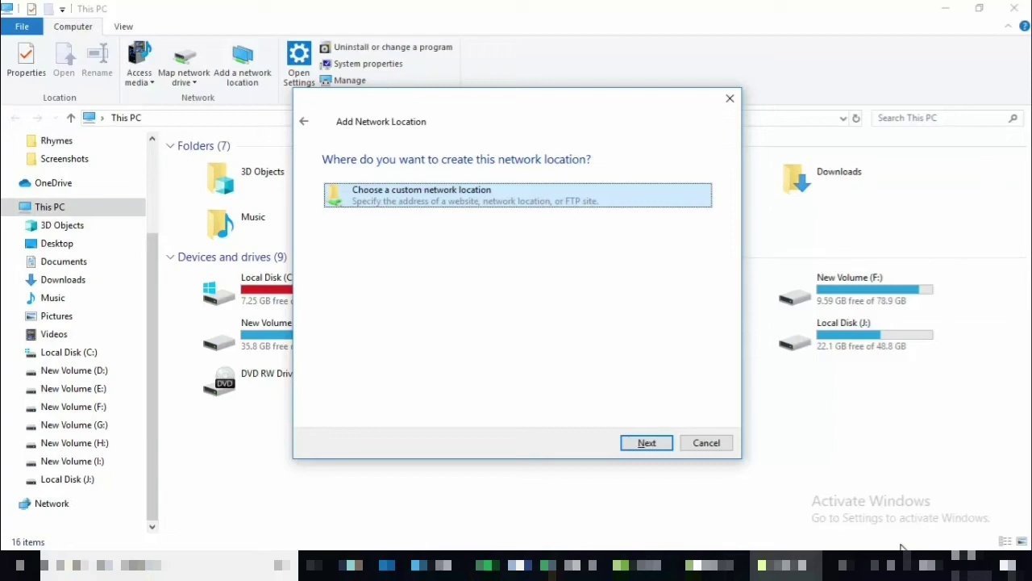
key("Tab")
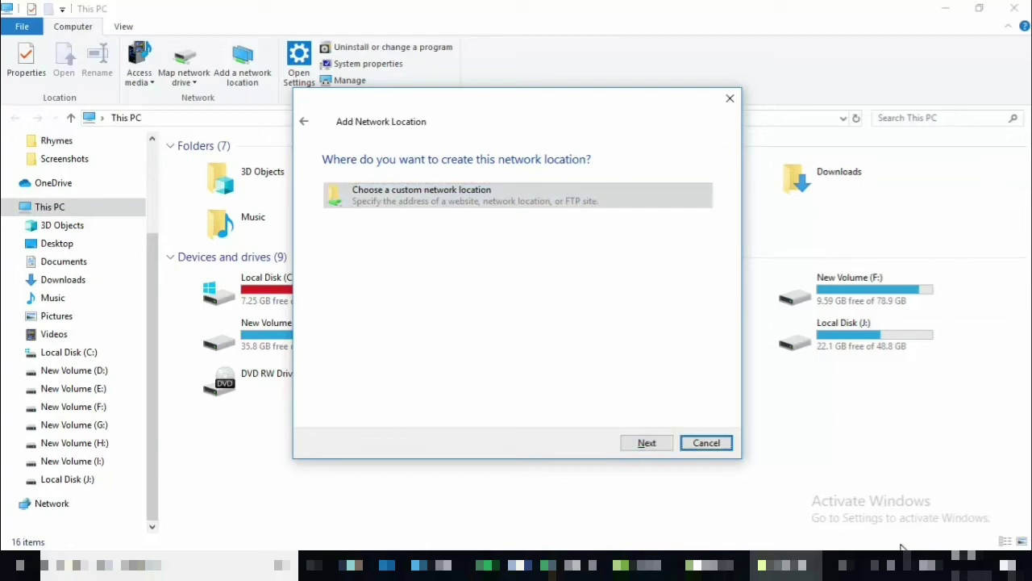
key("Tab")
key("Tab")
key("Tab")
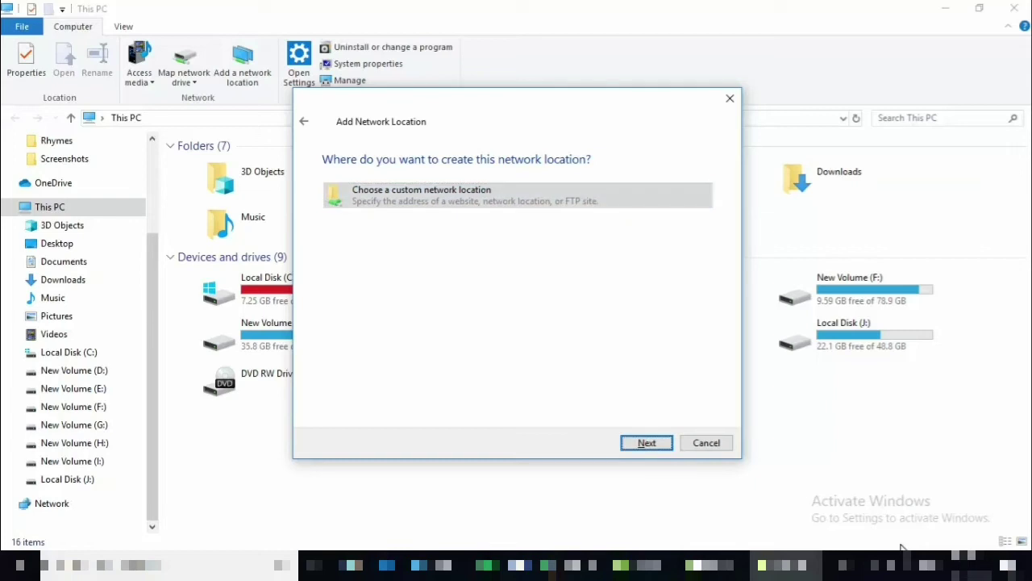
key("Return")
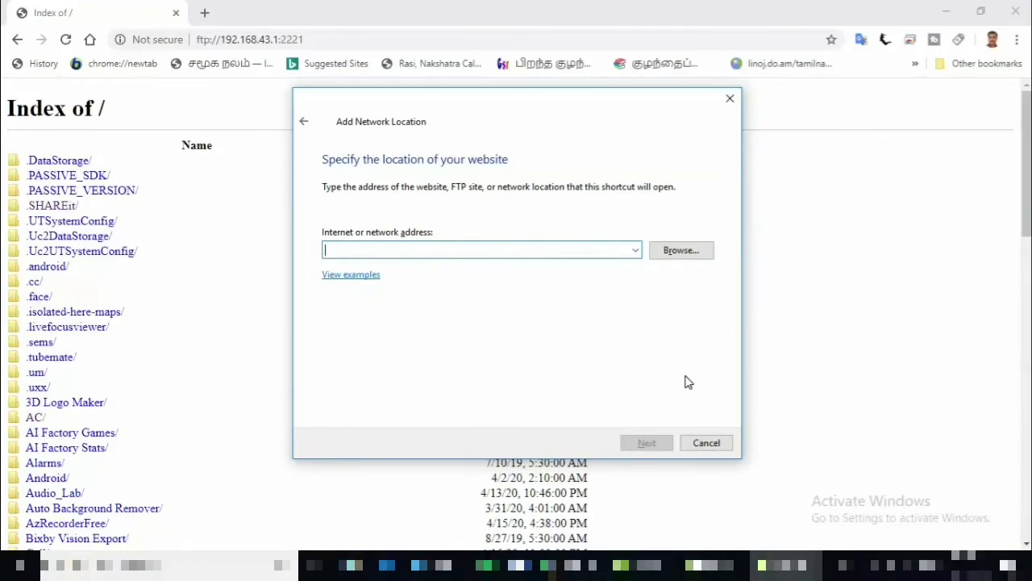
Enter ftp://192.168.43.1:2221/ as the network location's address and continue to the logon settings.
type("ftp://192.168.43.1:2221/")
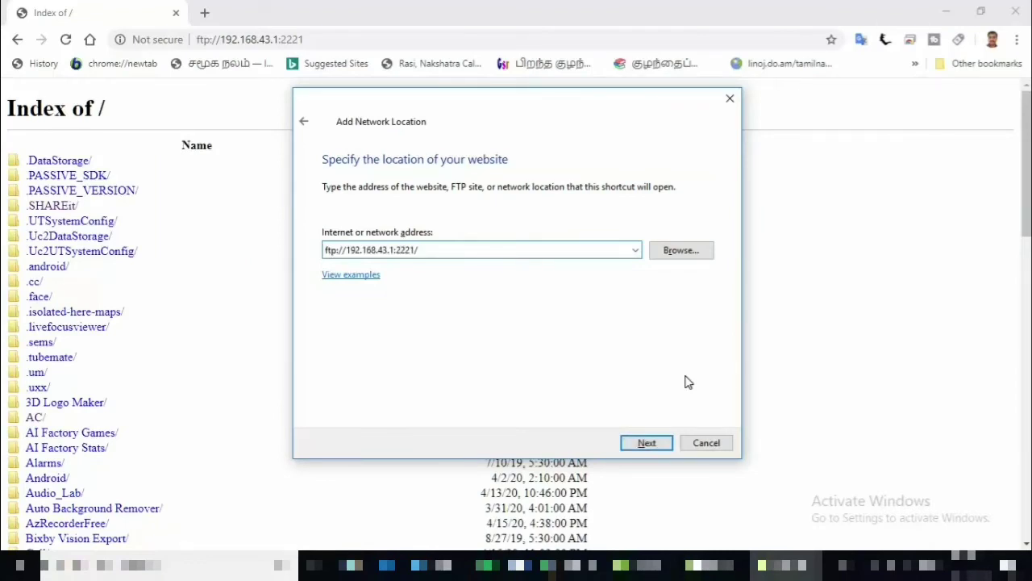
key("ctrl+a")
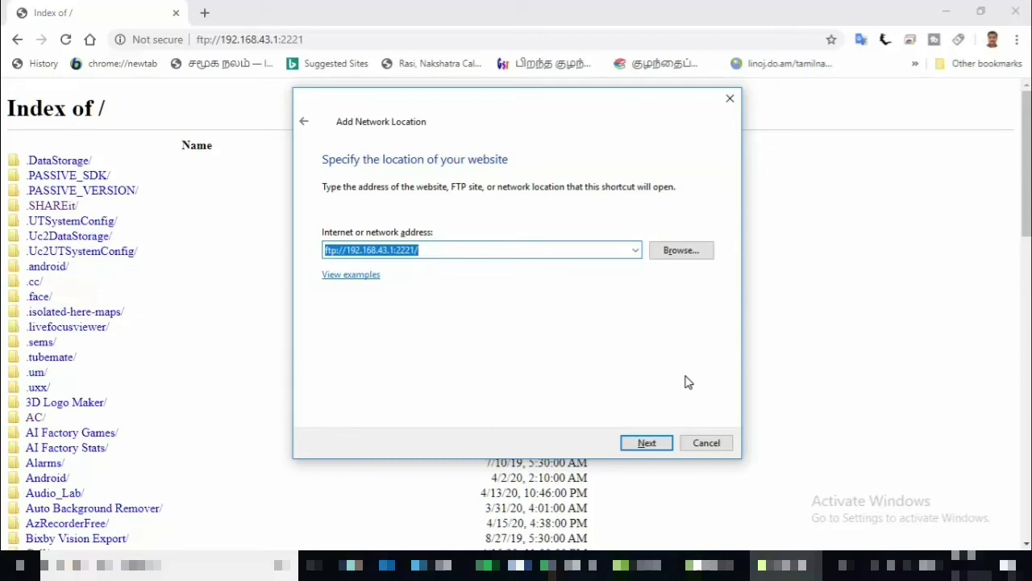
key("Tab")
key("Tab")
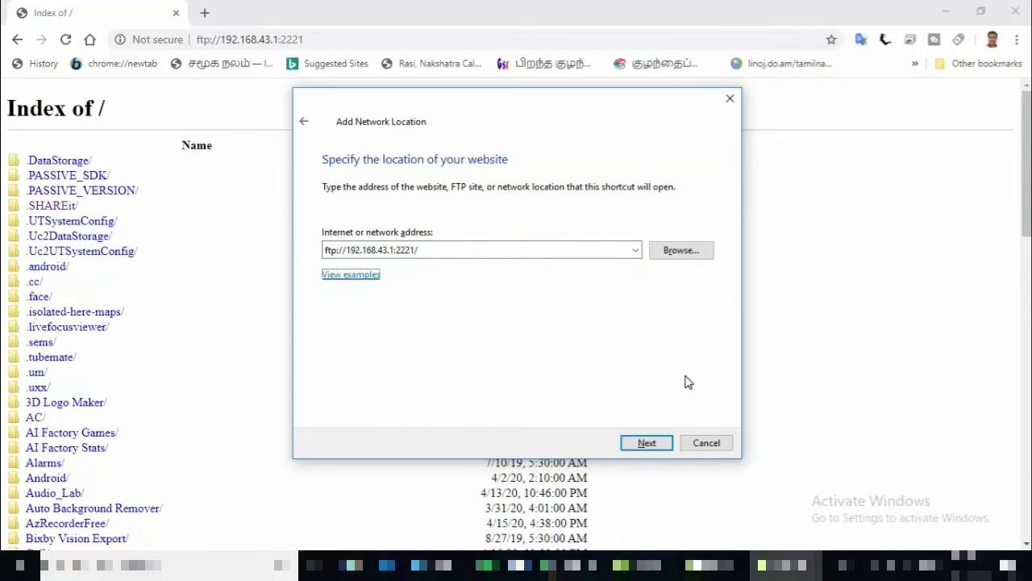
key("Tab")
key("Return")
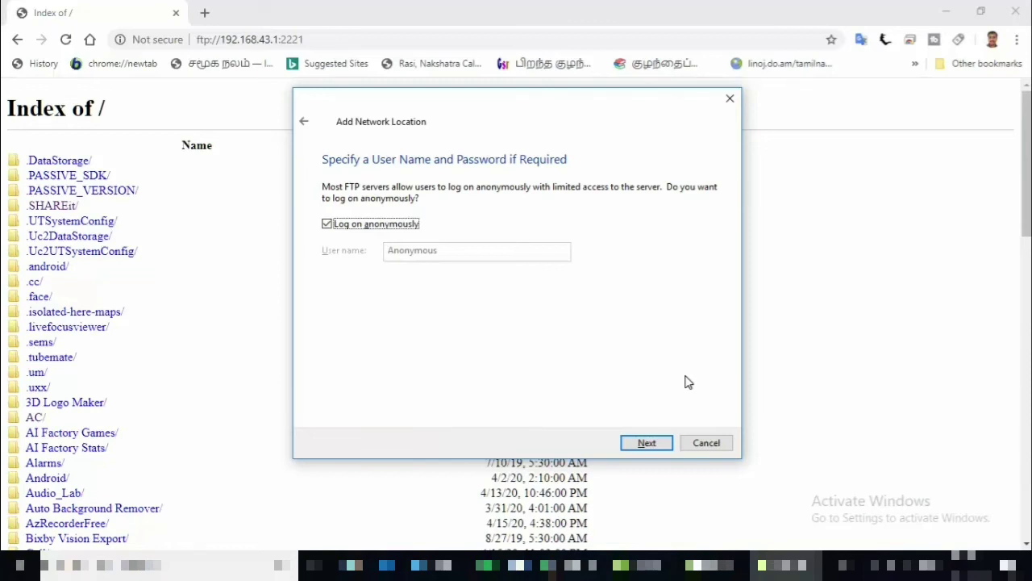
Keep anonymous logon for the FTP site and name the network location "my mobile".
key("Tab")
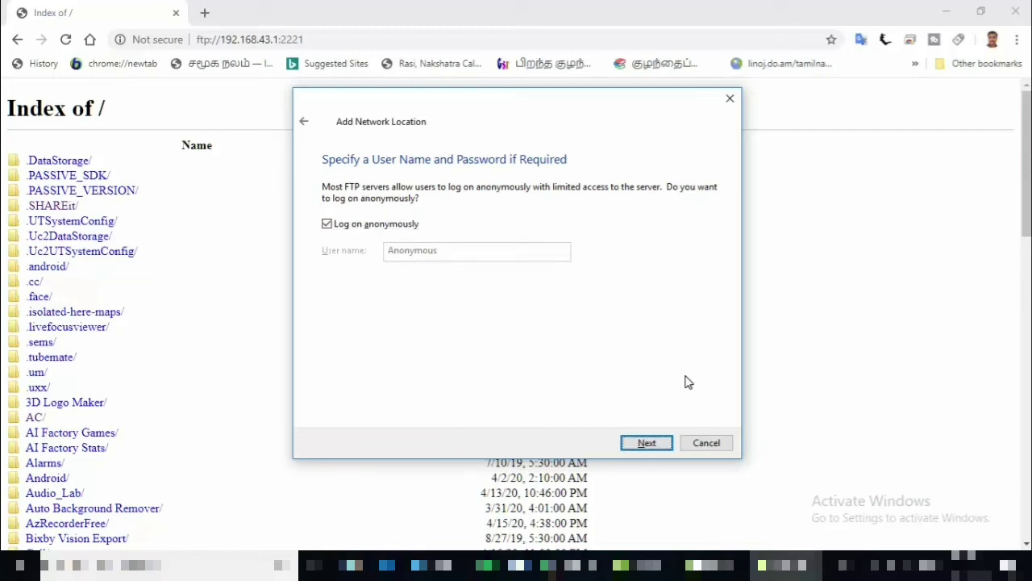
key("Return")
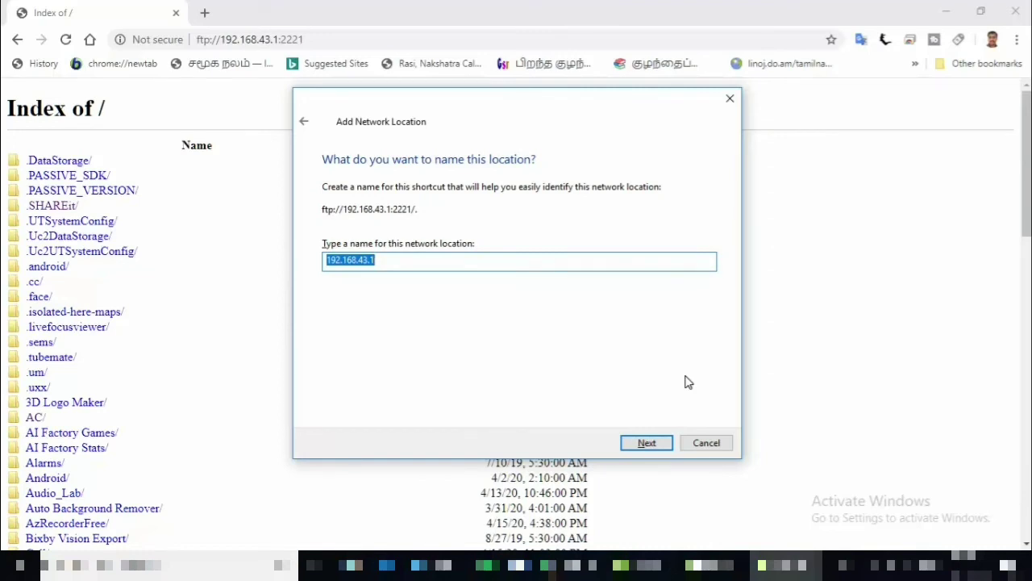
type("my m")
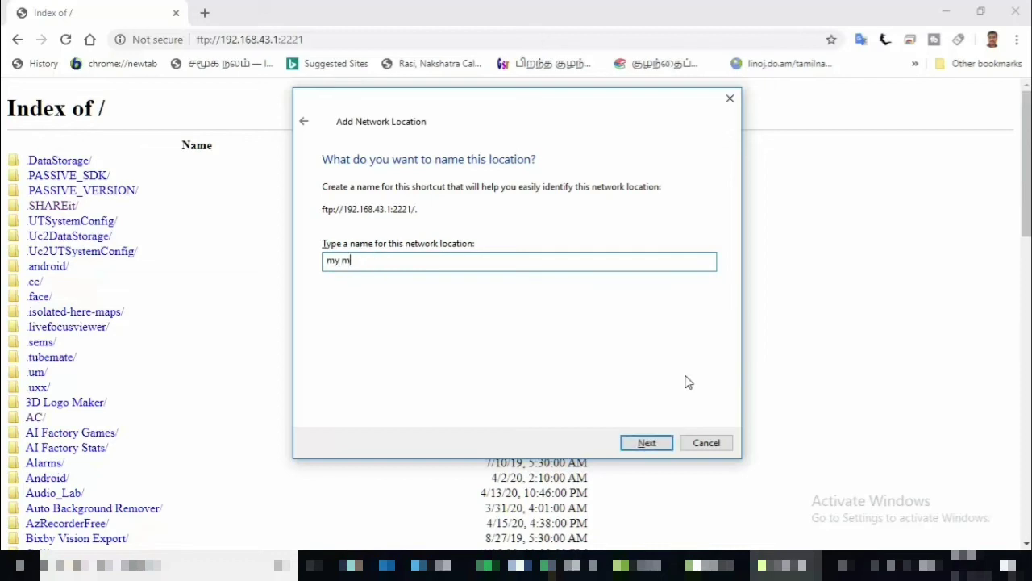
type("obile")
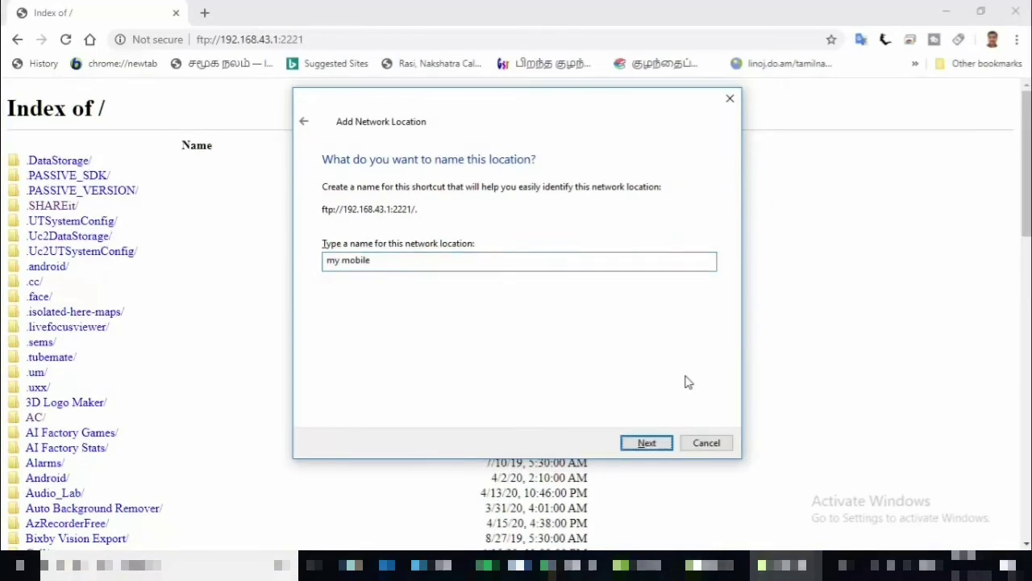
key("Return")
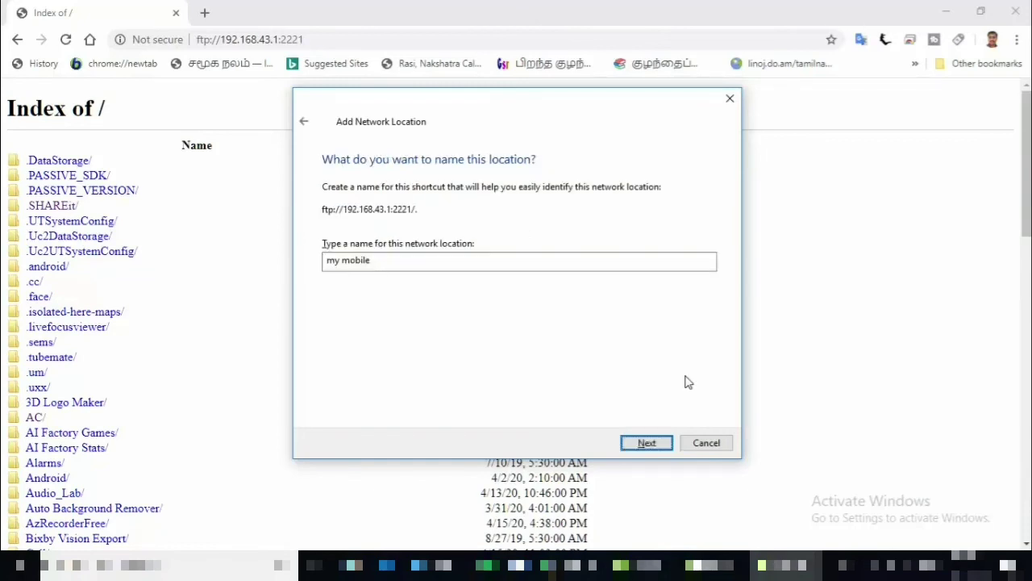
key("Return")
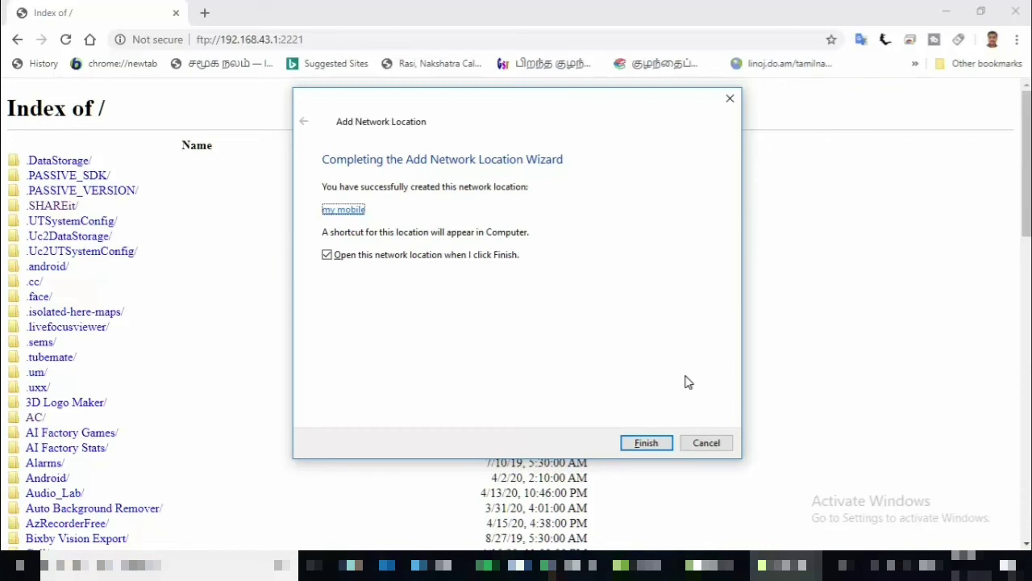
Finish the Add Network Location wizard, keeping the option to open the new location.
key("Tab")
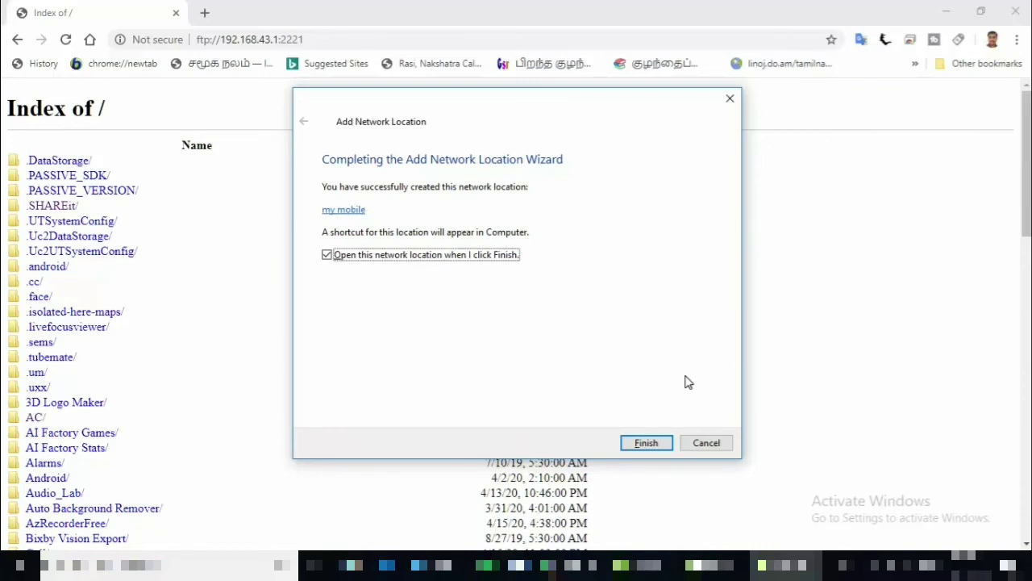
key("Tab")
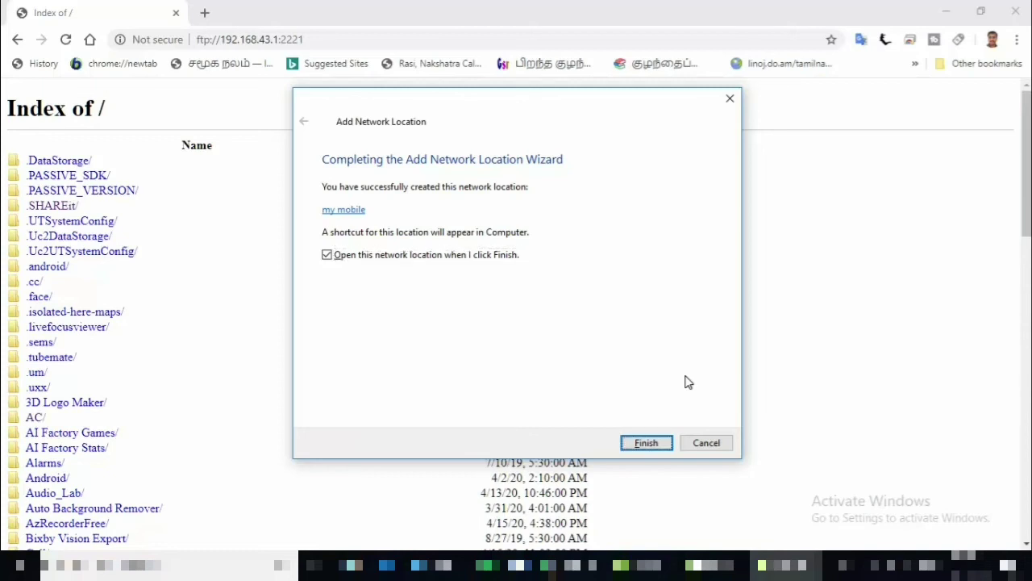
key("Return")
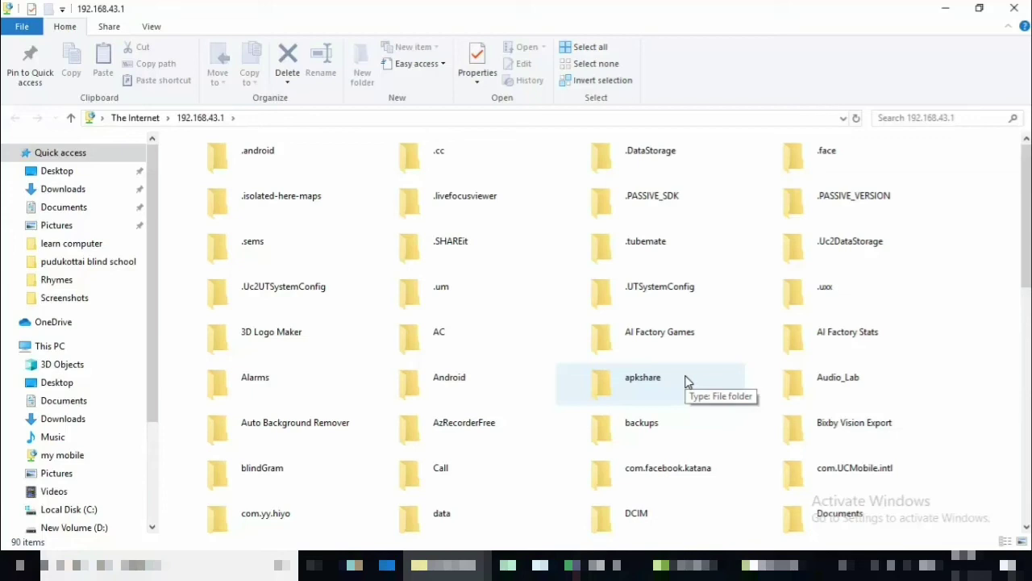
Return to This PC and open the "my mobile" network location.
key("alt+Left")
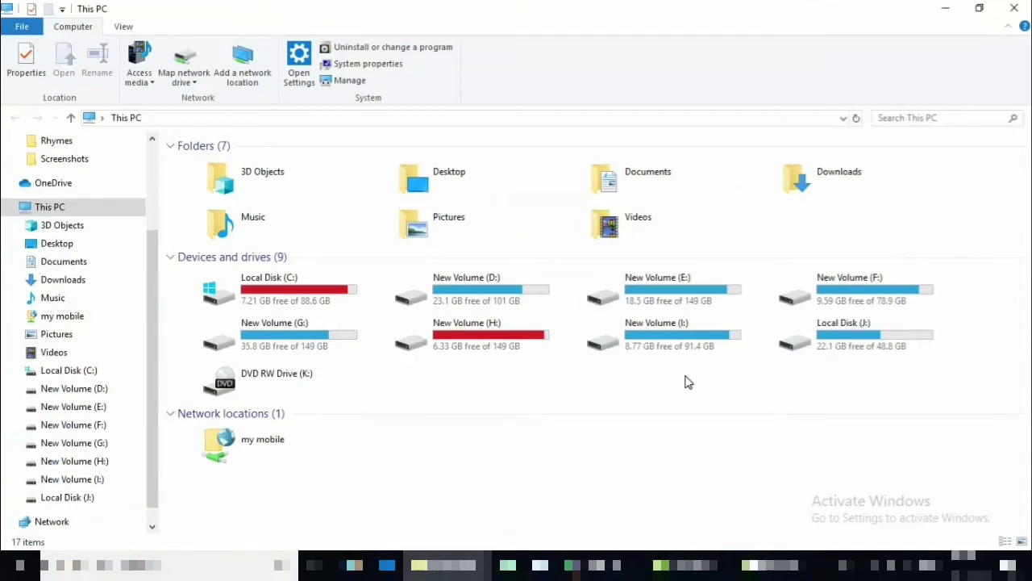
key("Down")
key("Down")
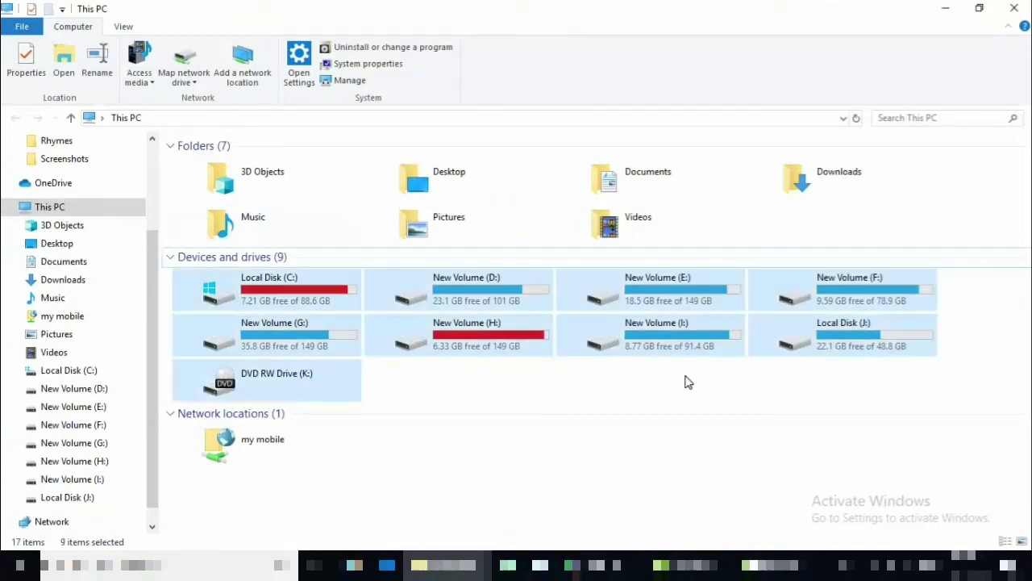
key("Down")
key("Down")
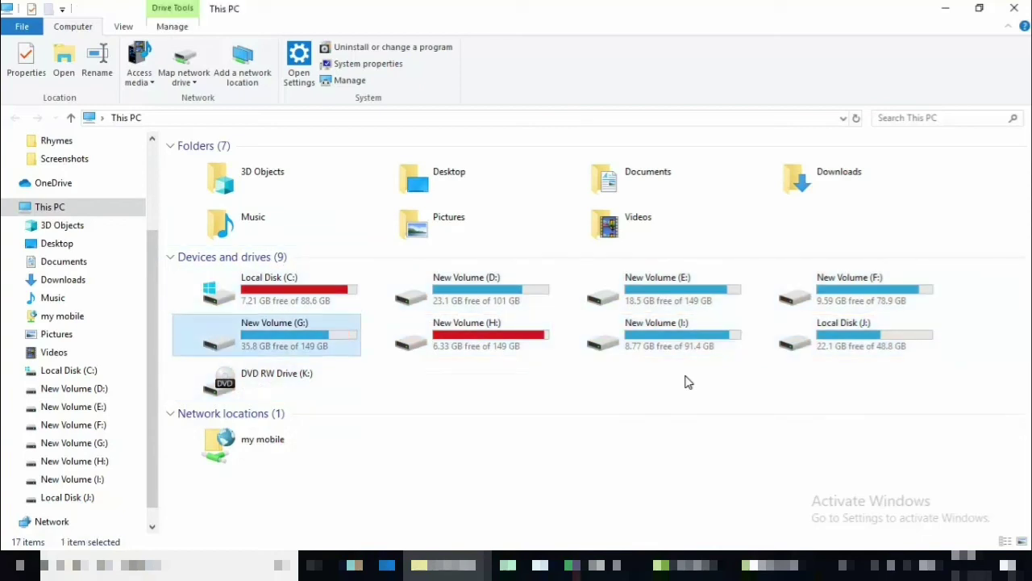
key("Down")
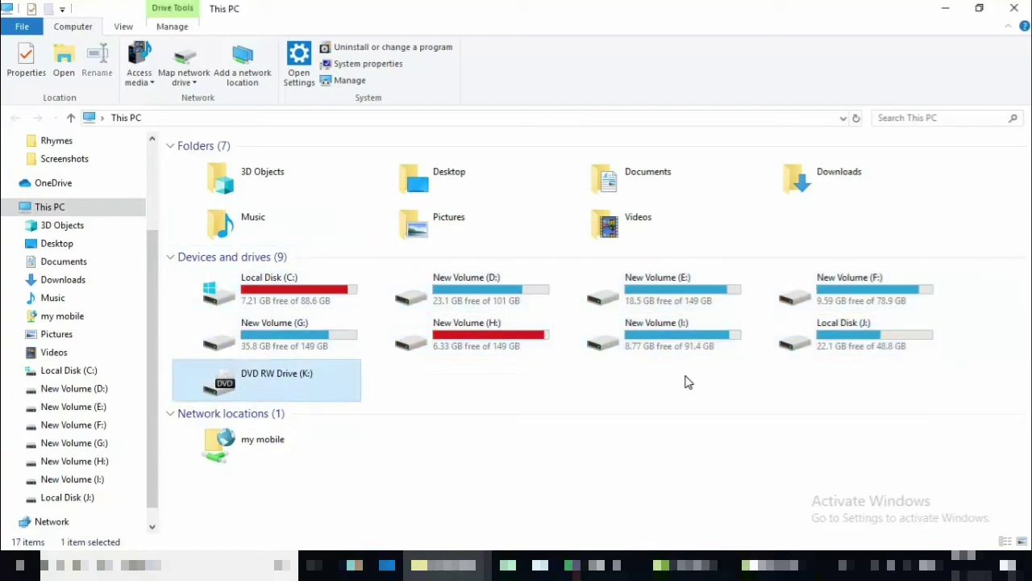
key("Down")
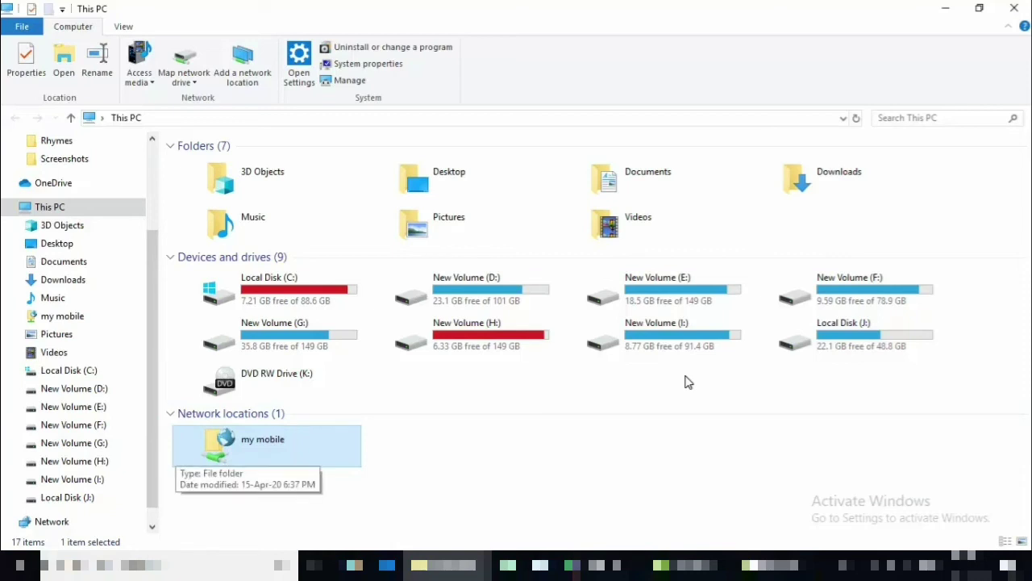
key("Return")
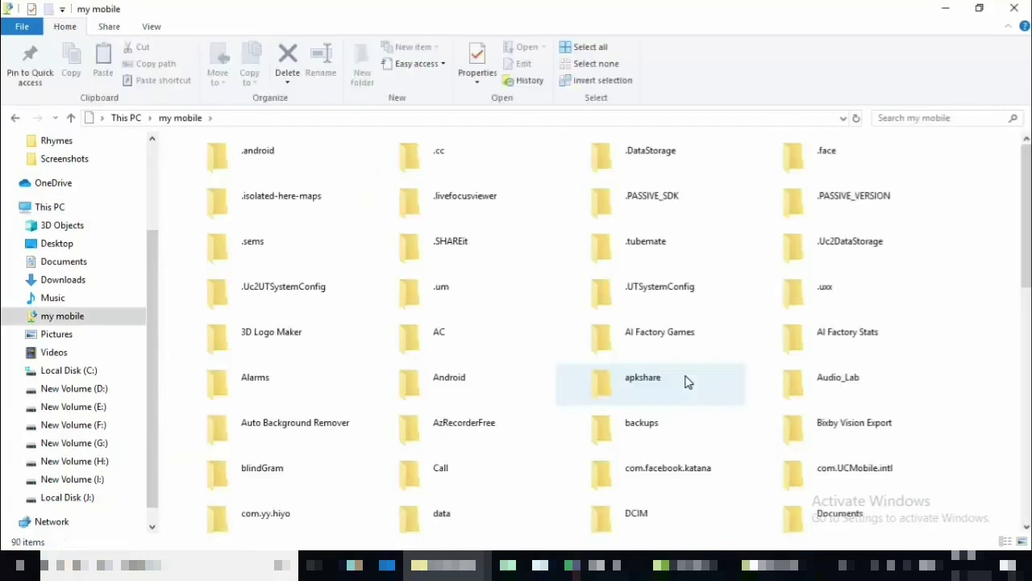
Look through the phone's folders in the "my mobile" location and go back to This PC.
key("Right")
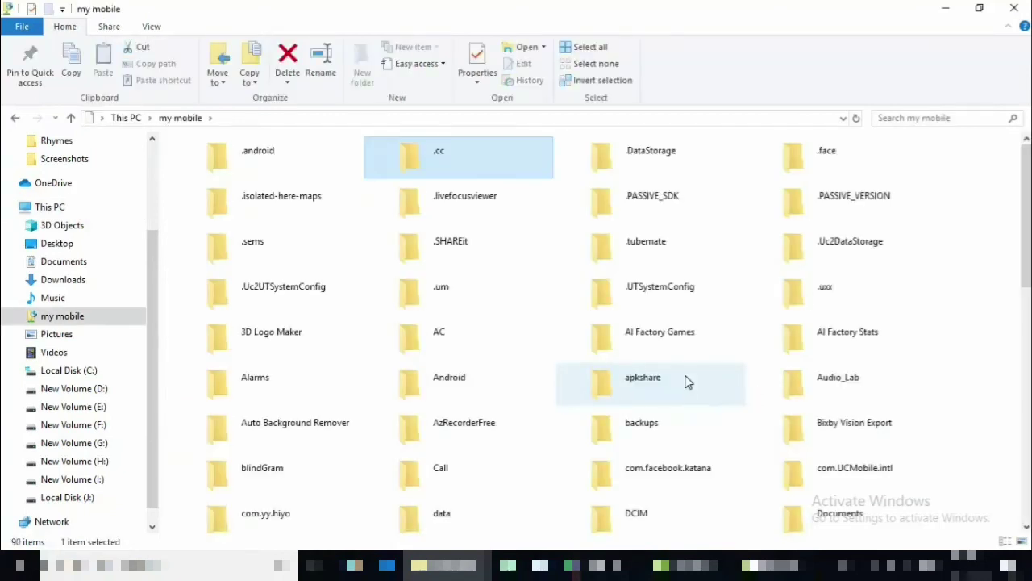
key("Left")
key("Down")
key("Down")
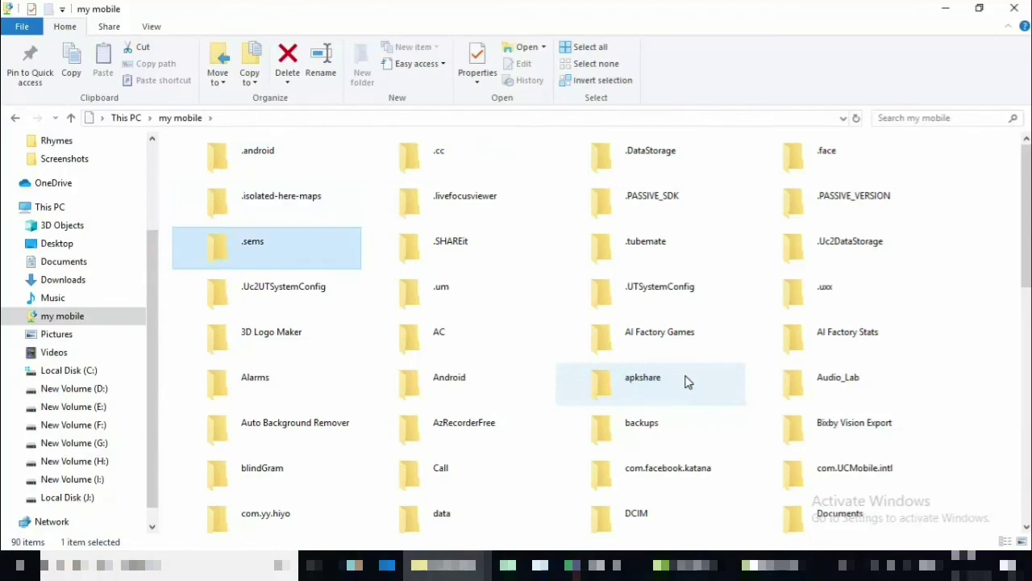
key("Right")
key("Down")
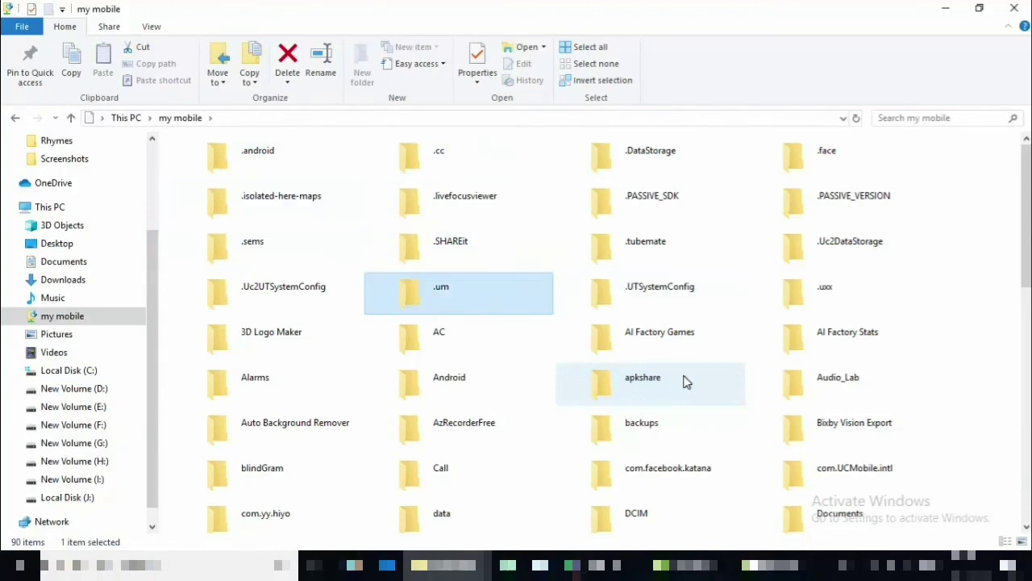
key("Up")
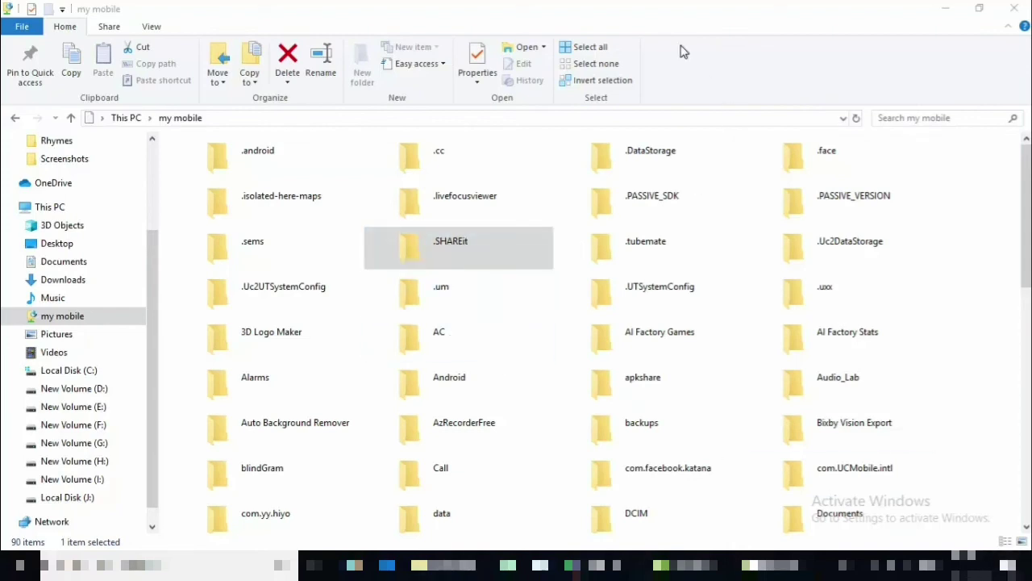
left_click(13, 121)
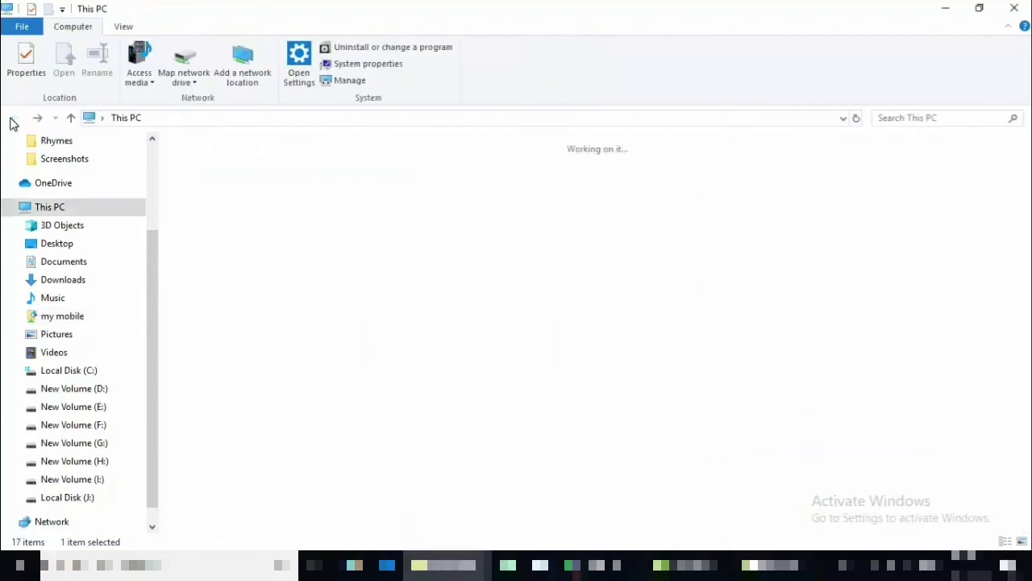
Copy Brail.docx from Local Disk (J:), return to This PC and open the "my mobile" network location.
double_click(843, 334)
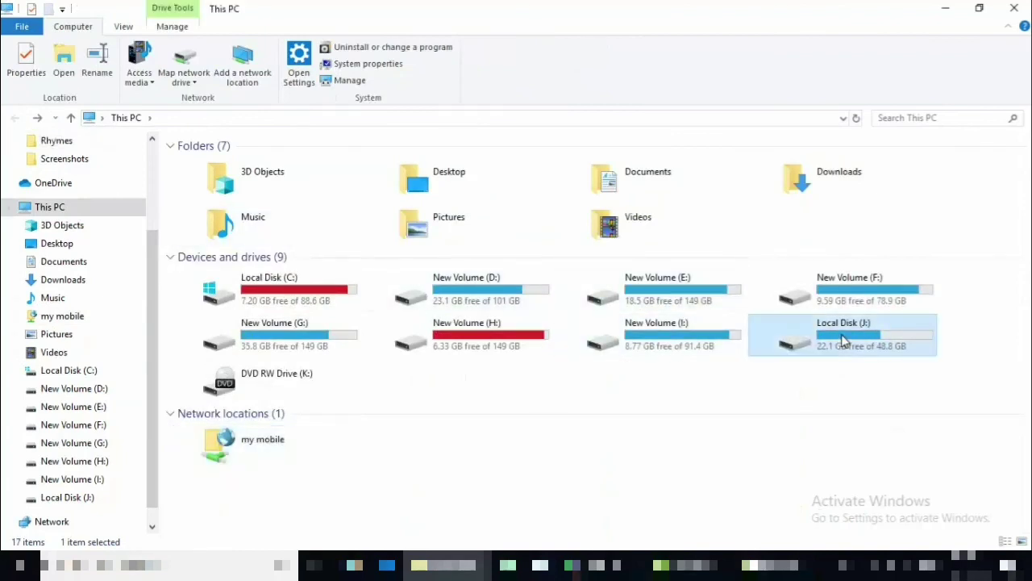
scroll(290, 436, "down", 3)
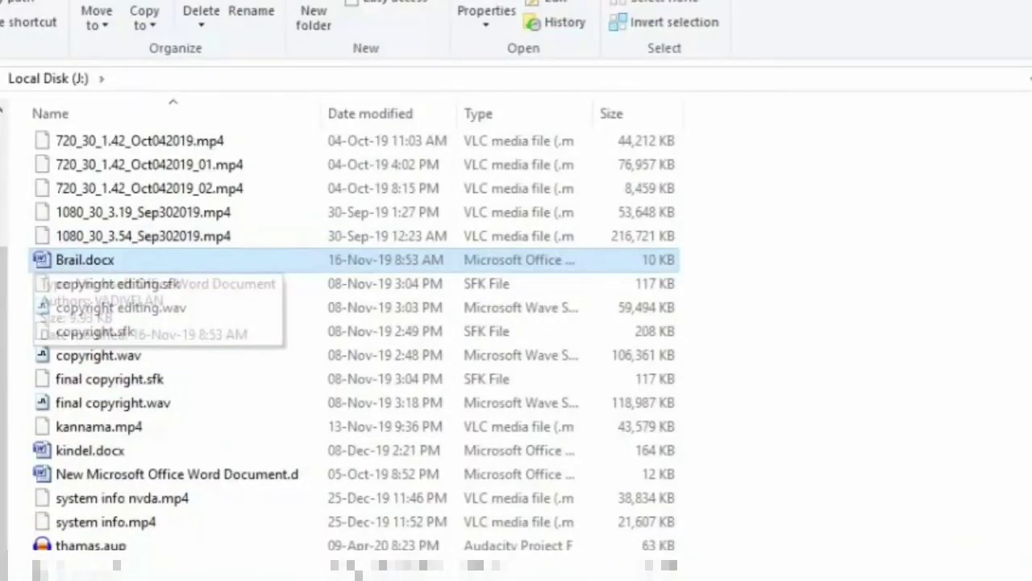
key("BackSpace")
key("Down")
key("Down")
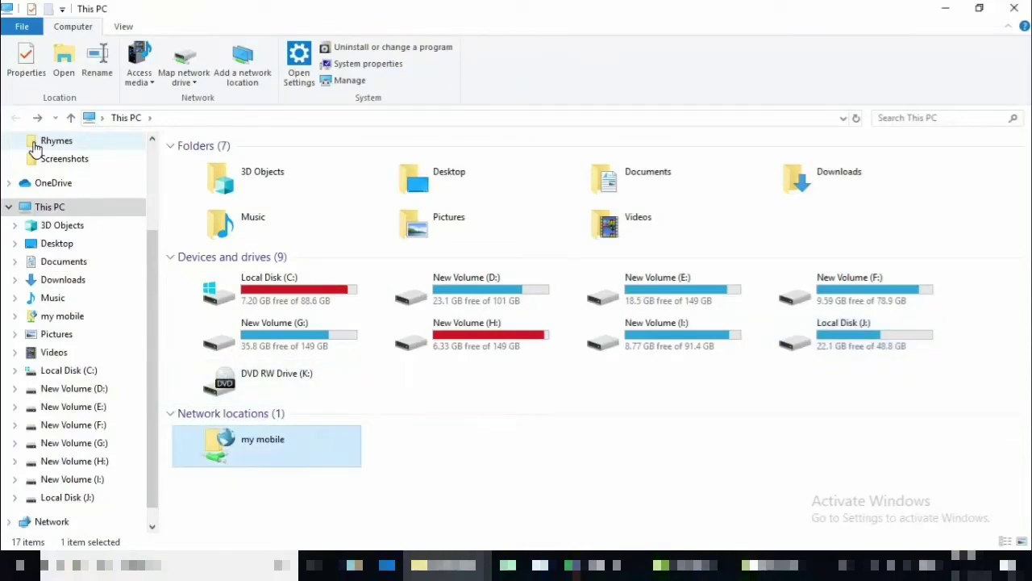
key("Return")
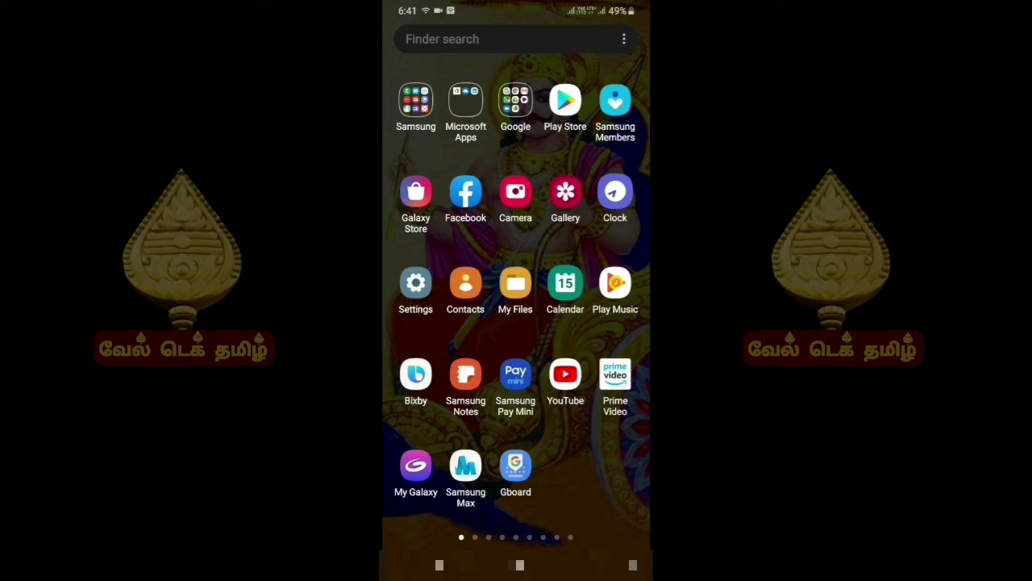
Open My Files on the phone and locate Brail.docx in the internal storage.
left_click(515, 290)
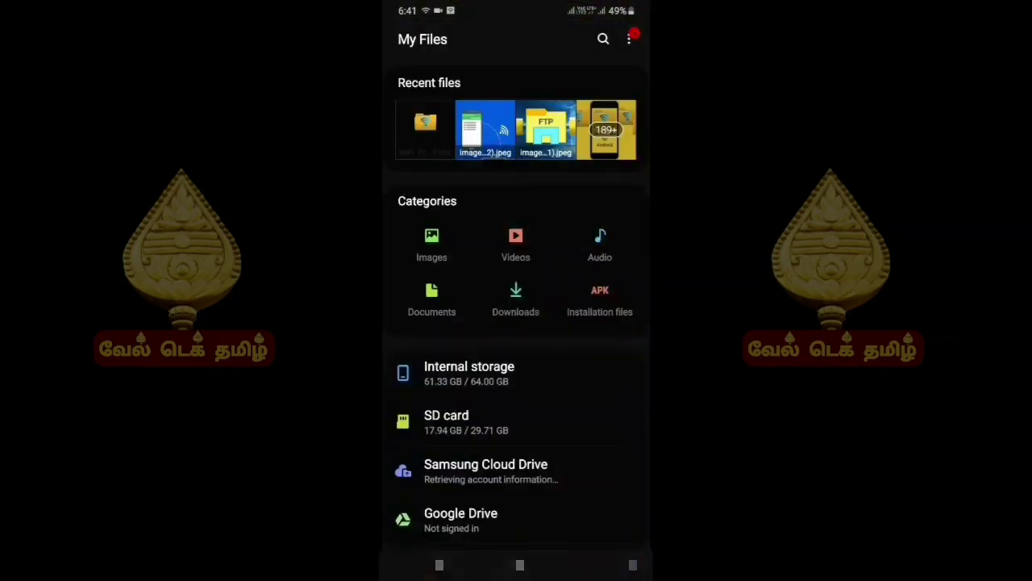
left_click(515, 373)
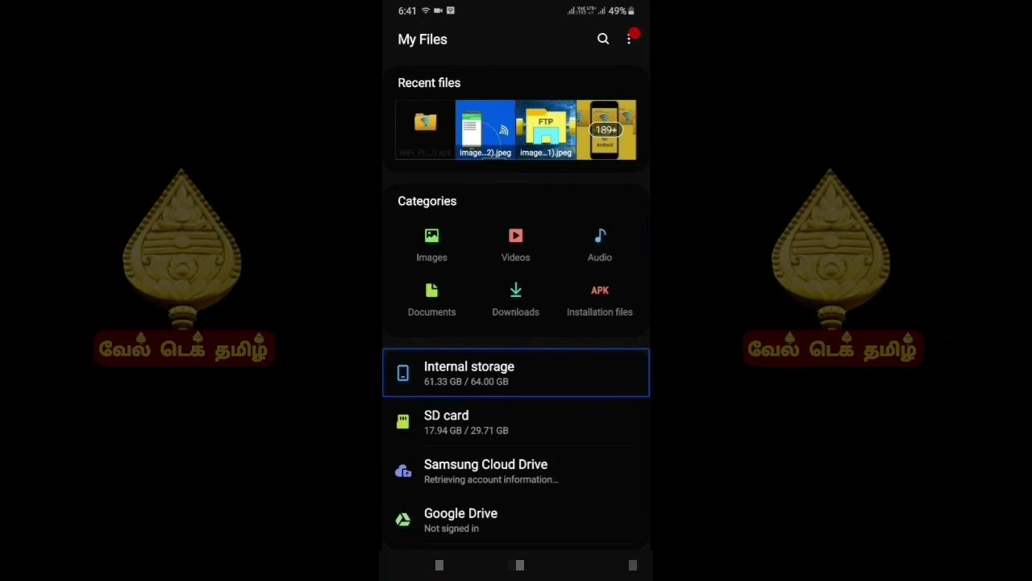
scroll(521, 323, "down", 15)
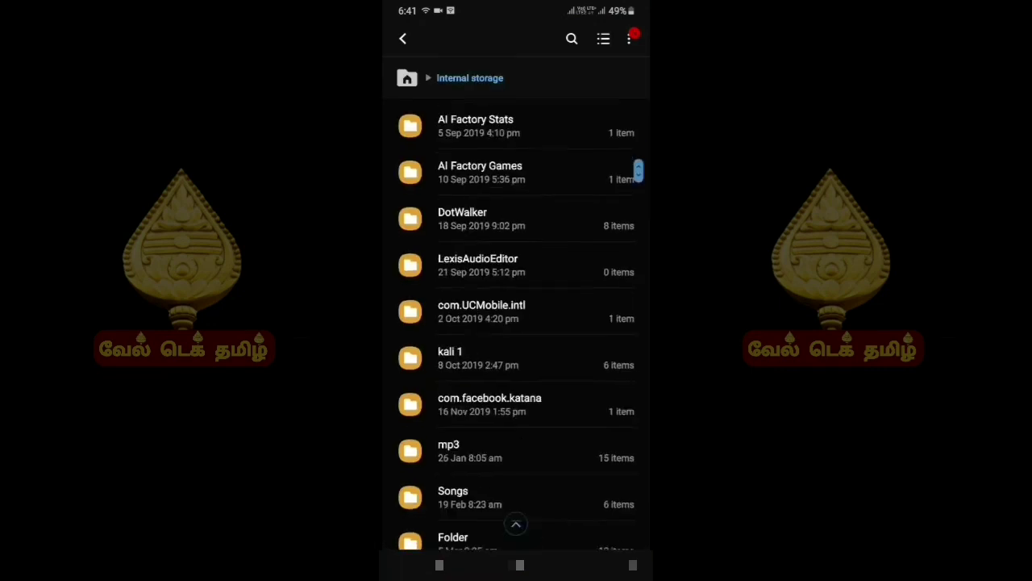
scroll(516, 322, "down", 3)
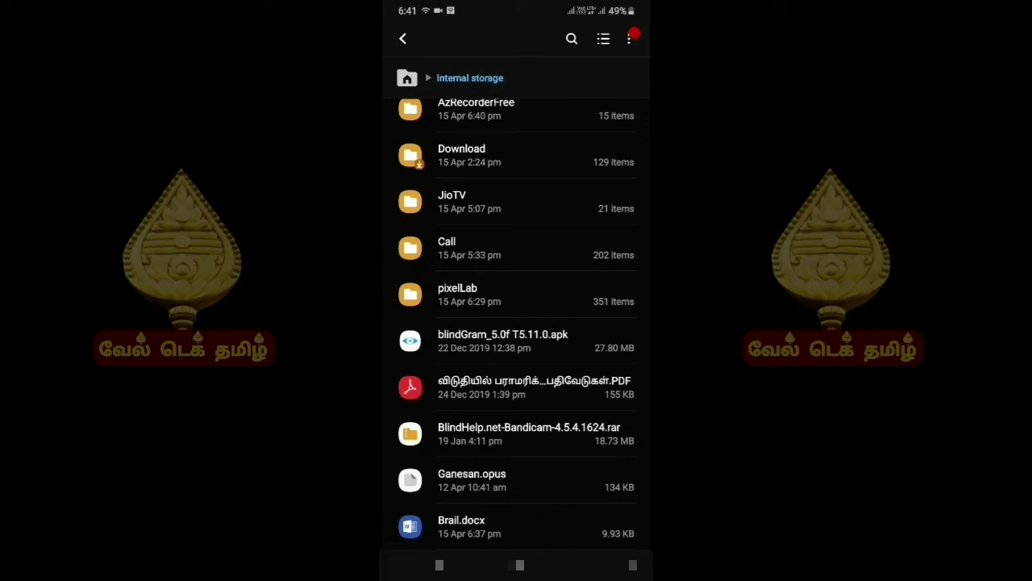
left_click(516, 526)
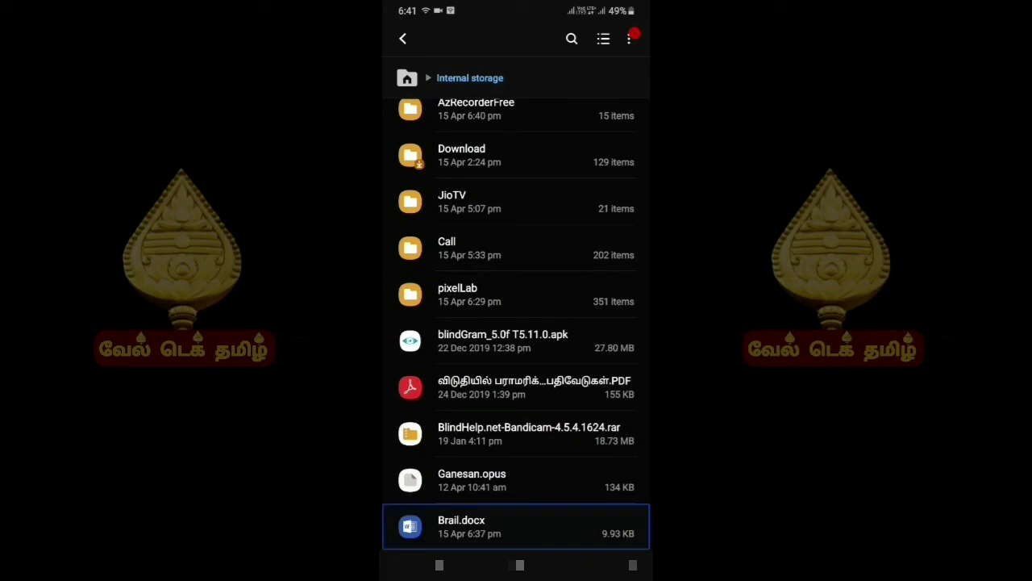